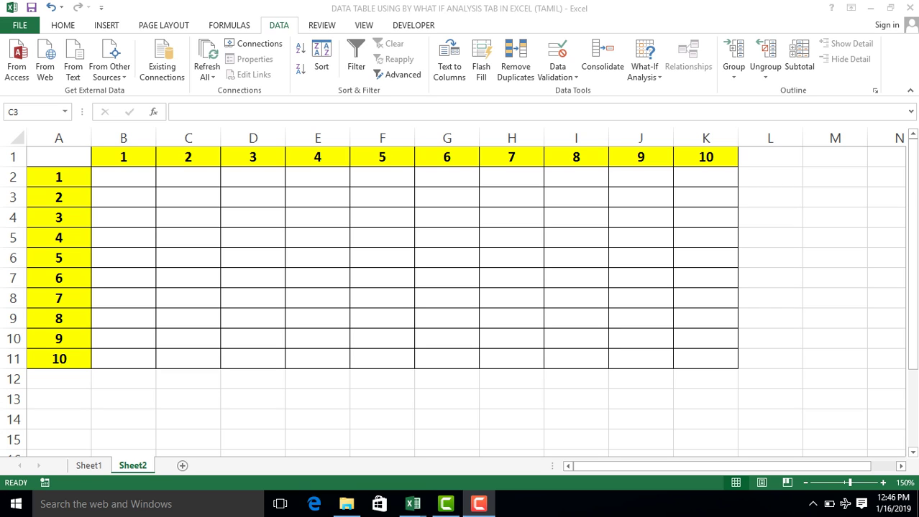
- Return to the Excel workbook and open the What-If Analysis menu on the Data tab
key(alt+Tab)
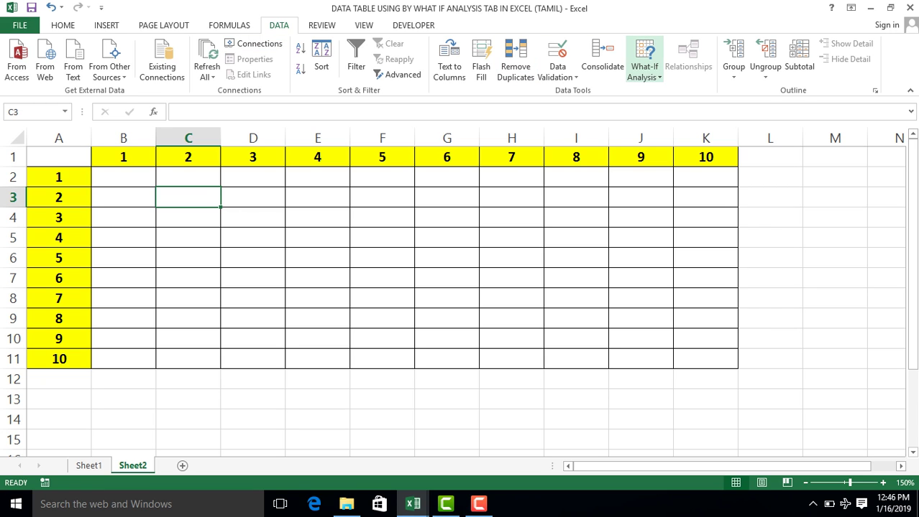
click(644, 66)
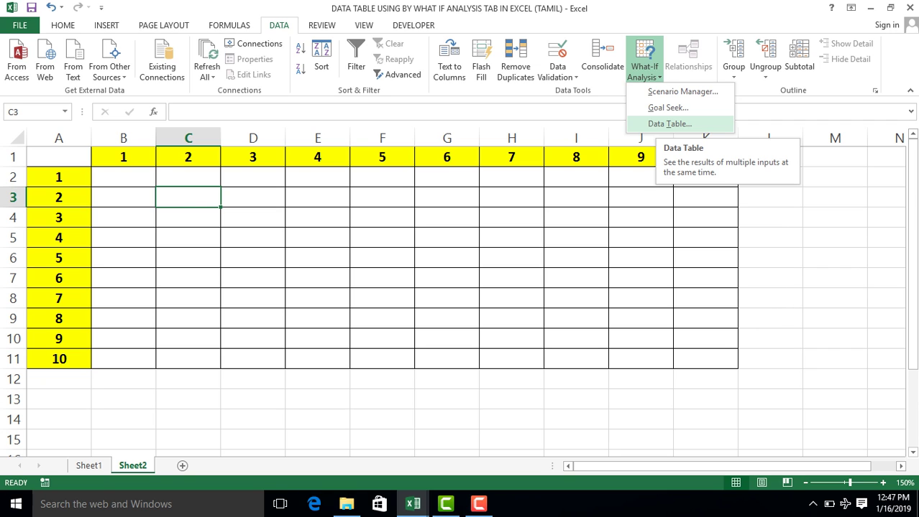
- Open the Data Table dialog, cancel it without any input cells, and select cell B2
click(669, 124)
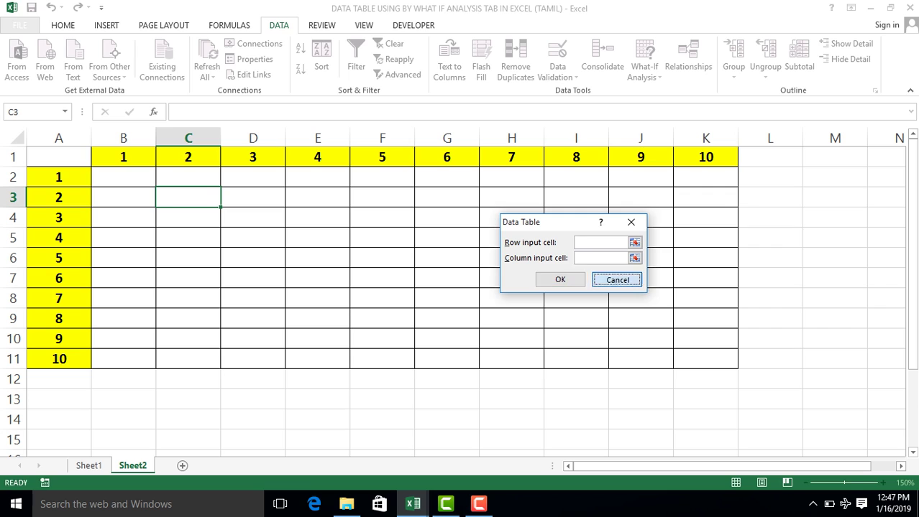
click(616, 278)
click(123, 177)
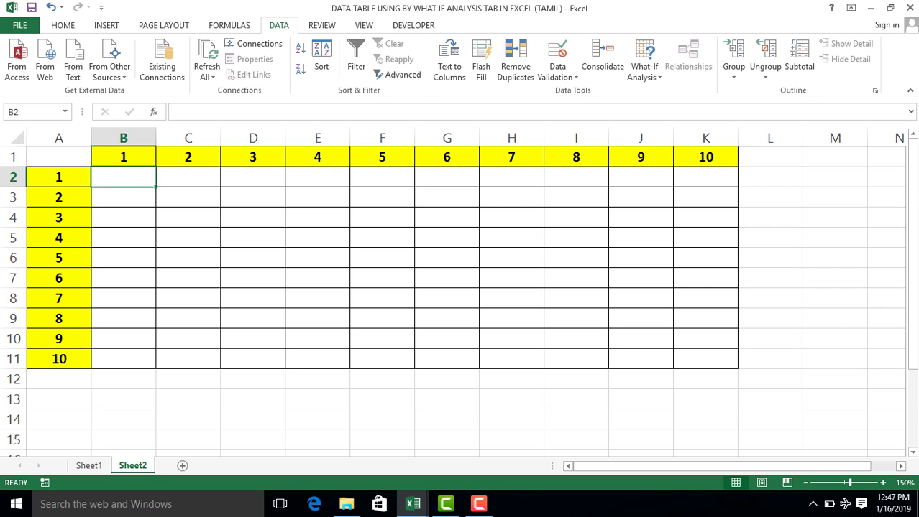
- Highlight the row values A2:A11 and column values B1:K1 that frame the grid
click(187, 177)
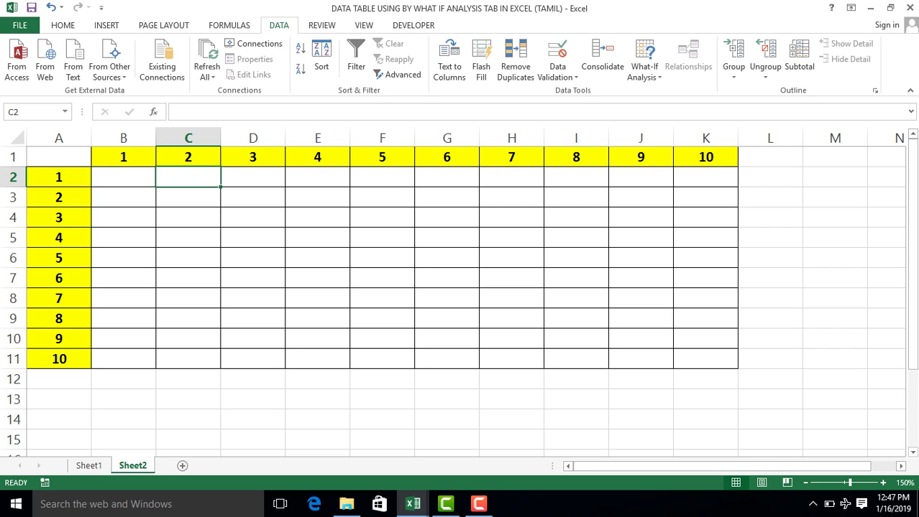
click(123, 177)
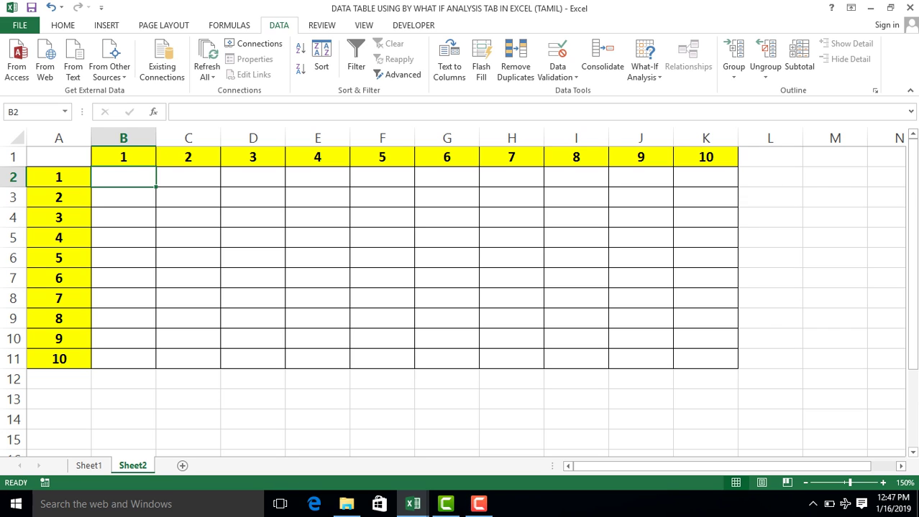
click(58, 176)
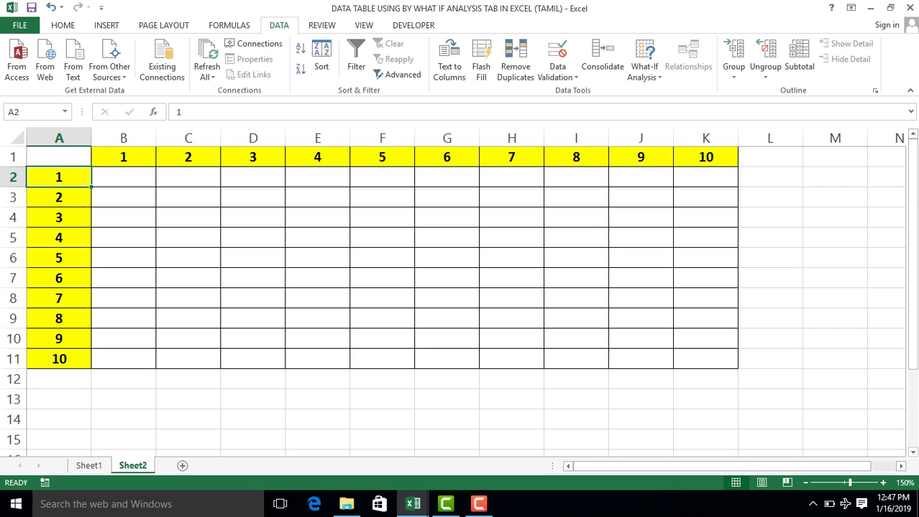
drag(58, 177, 58, 359)
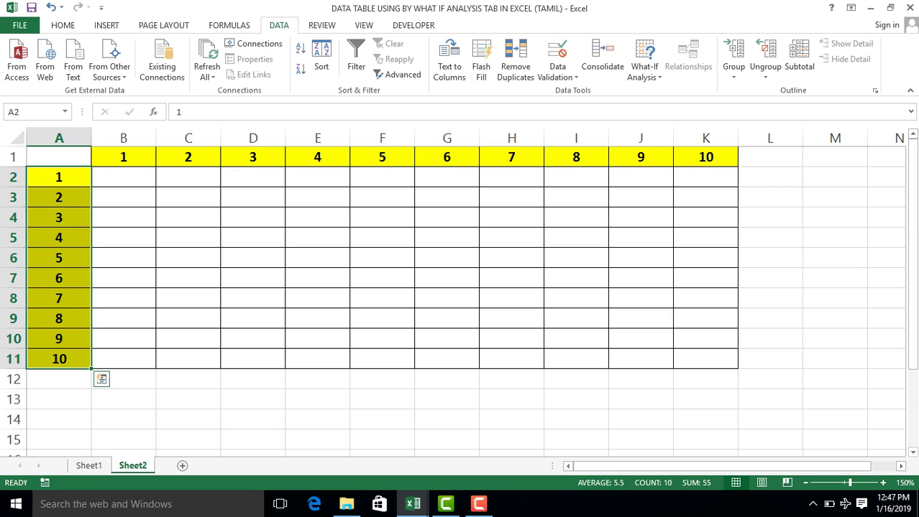
click(123, 156)
drag(123, 157, 705, 157)
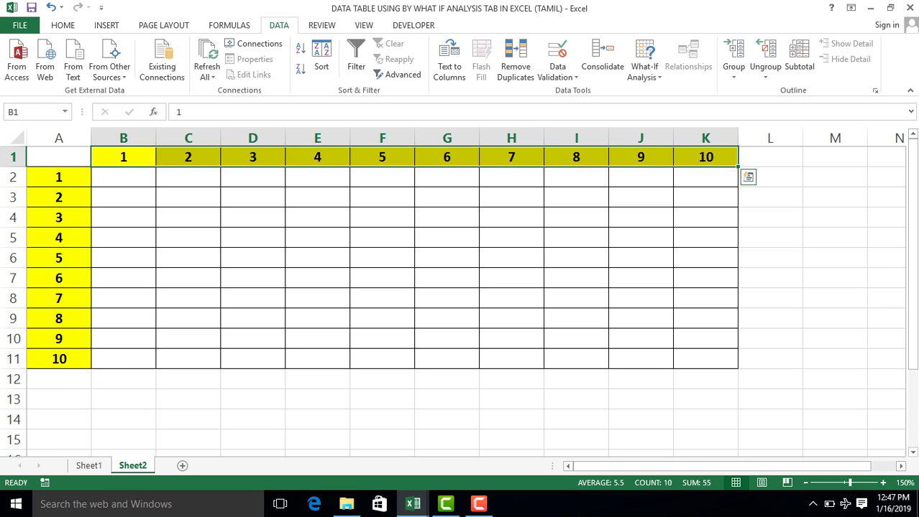
click(59, 177)
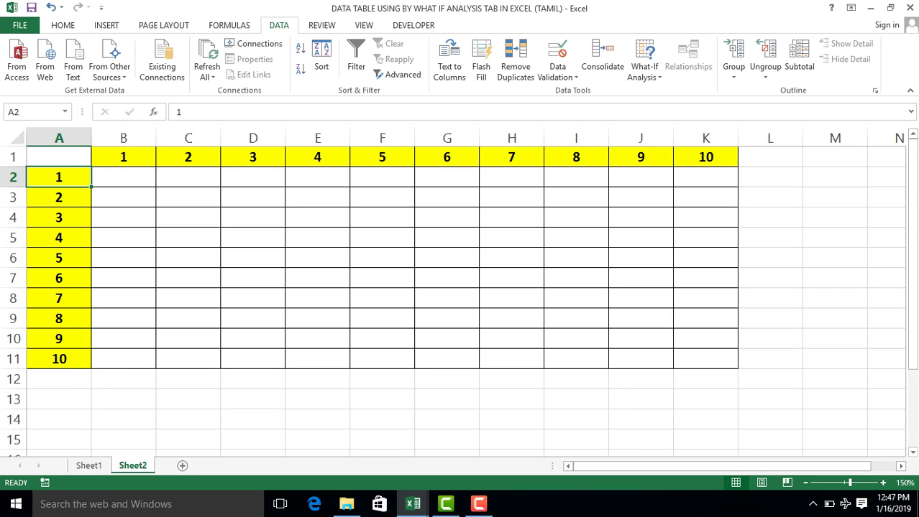
key(ctrl+shift+Down)
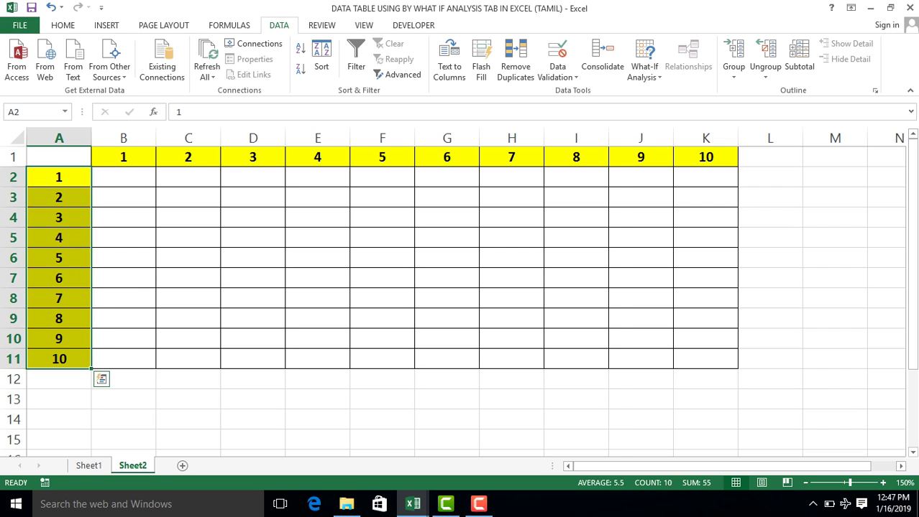
click(122, 176)
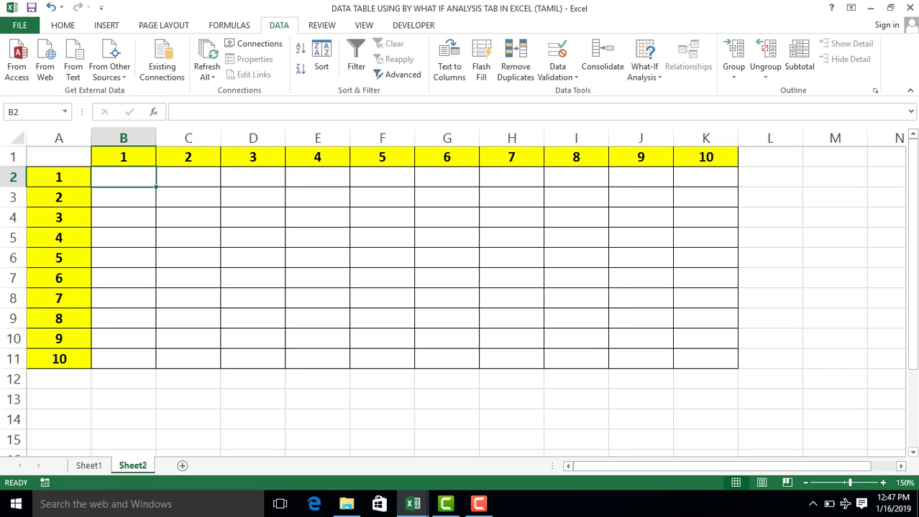
- Point out how B2 and C4 relate to their row and column values, including column C
click(123, 197)
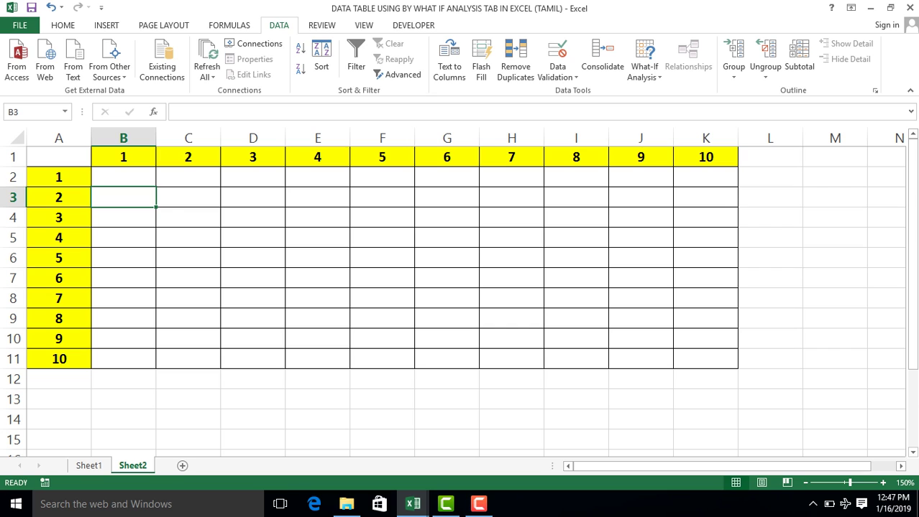
click(123, 177)
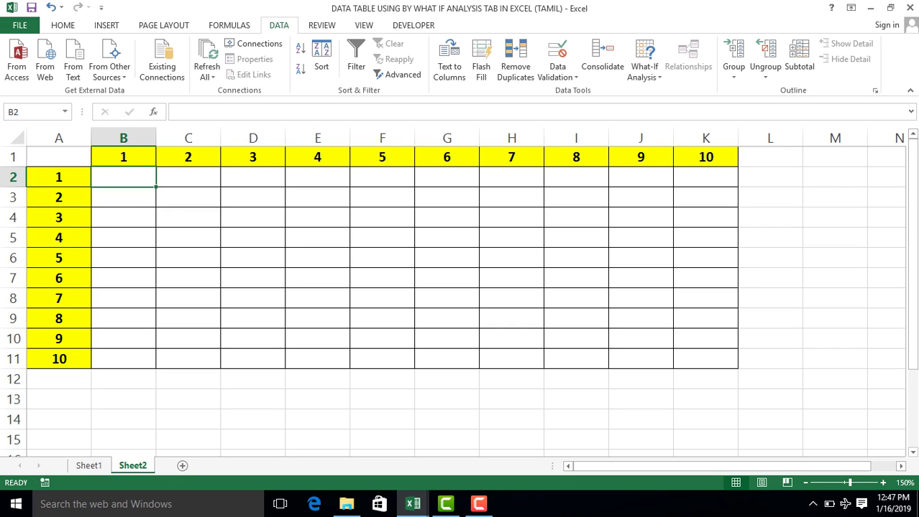
click(123, 156)
click(58, 177)
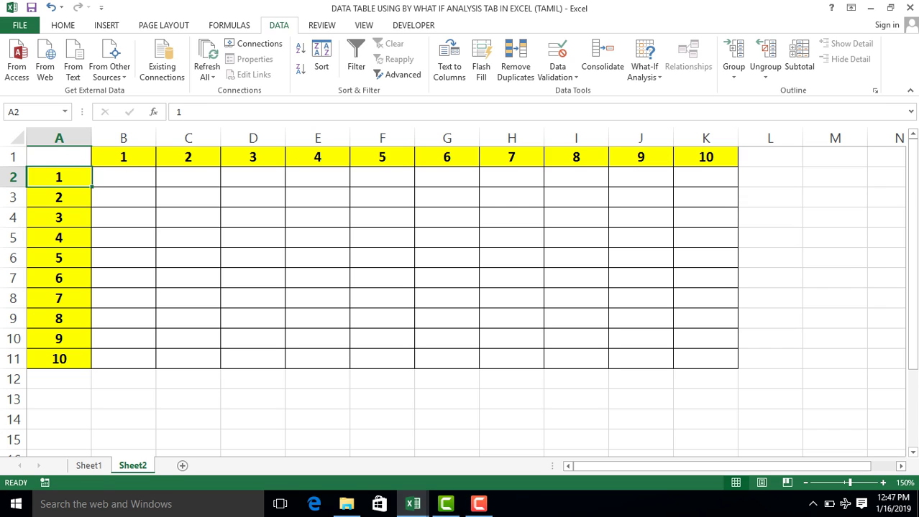
click(123, 176)
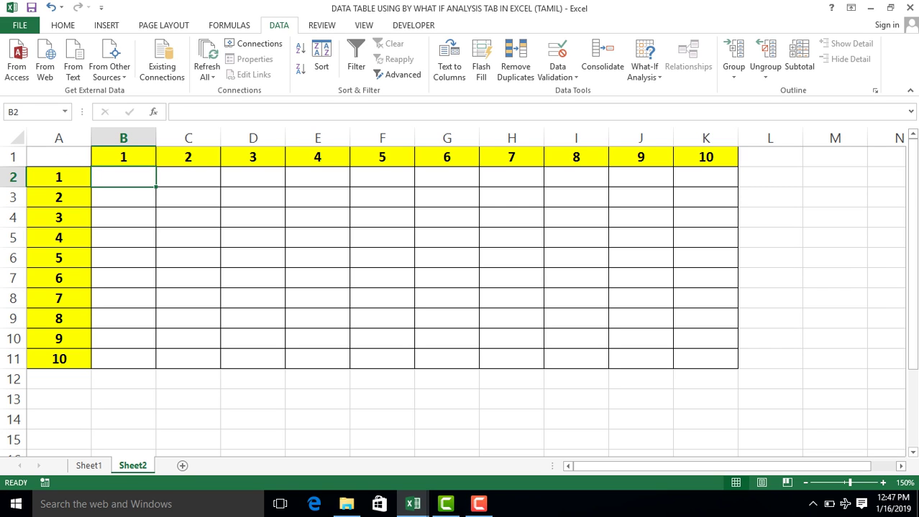
click(188, 197)
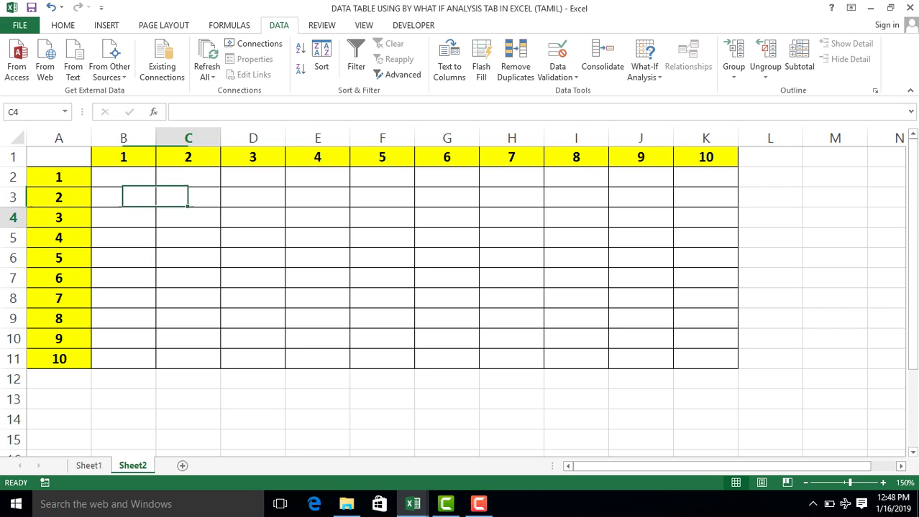
click(188, 217)
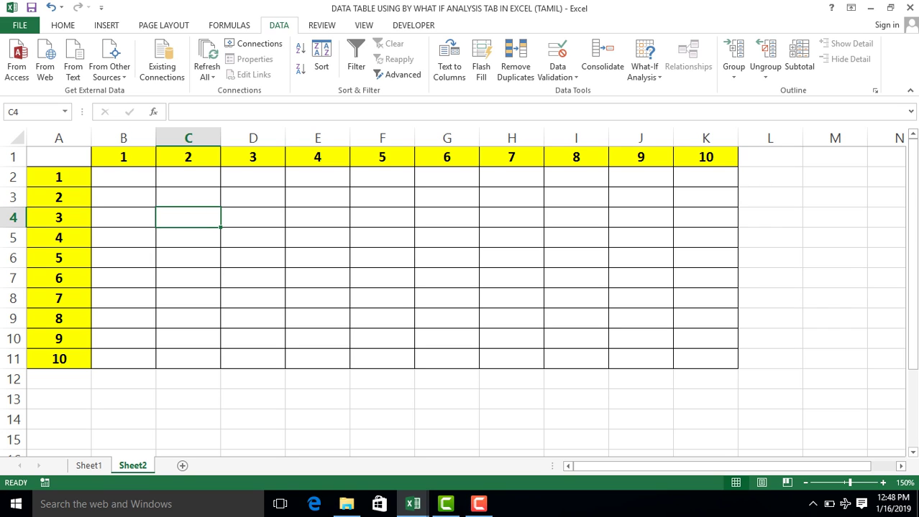
click(187, 137)
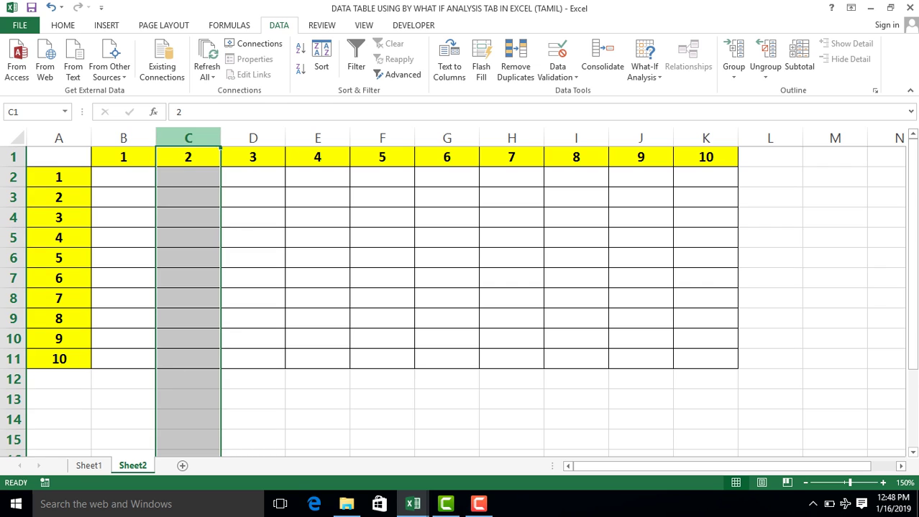
click(188, 217)
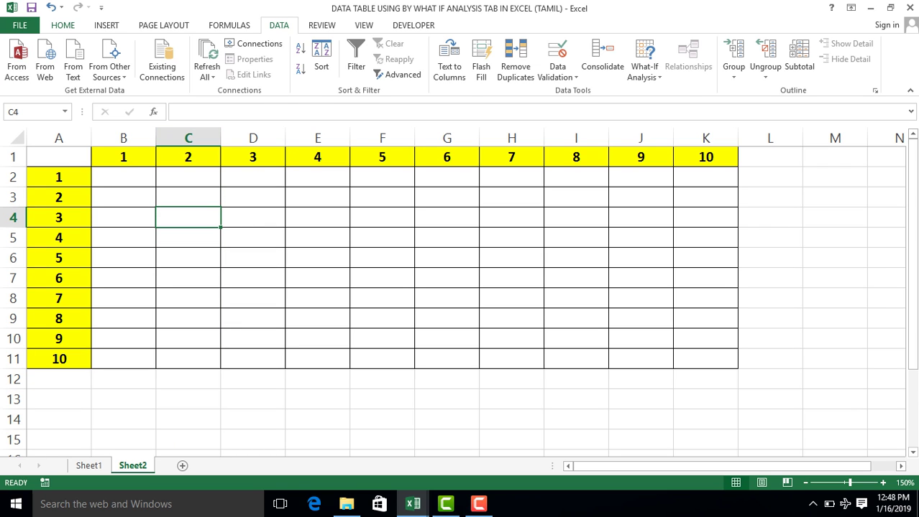
click(63, 25)
- Fill C4 yellow and highlight row 4 and column C that intersect at it
click(204, 69)
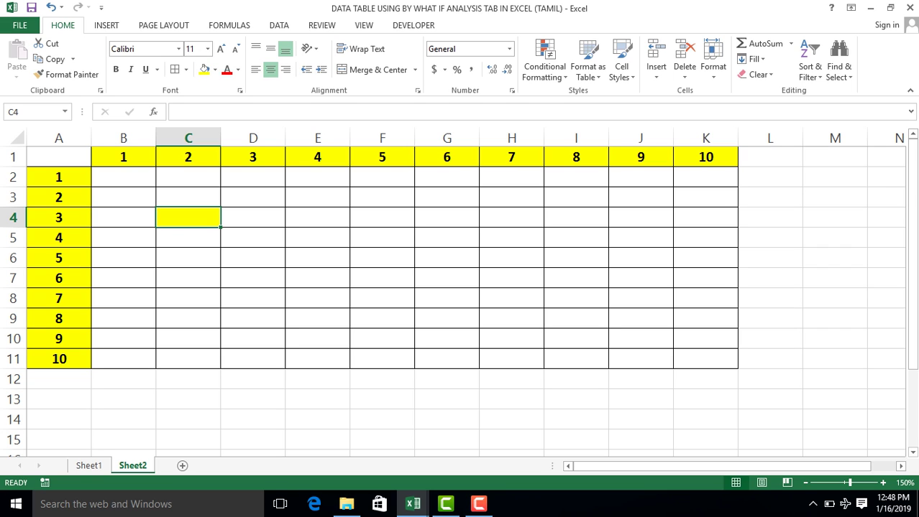
click(187, 156)
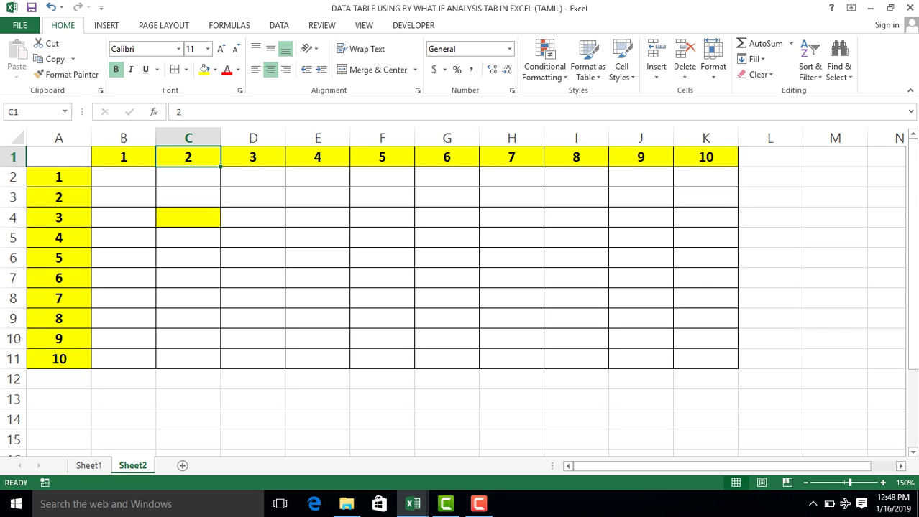
click(59, 217)
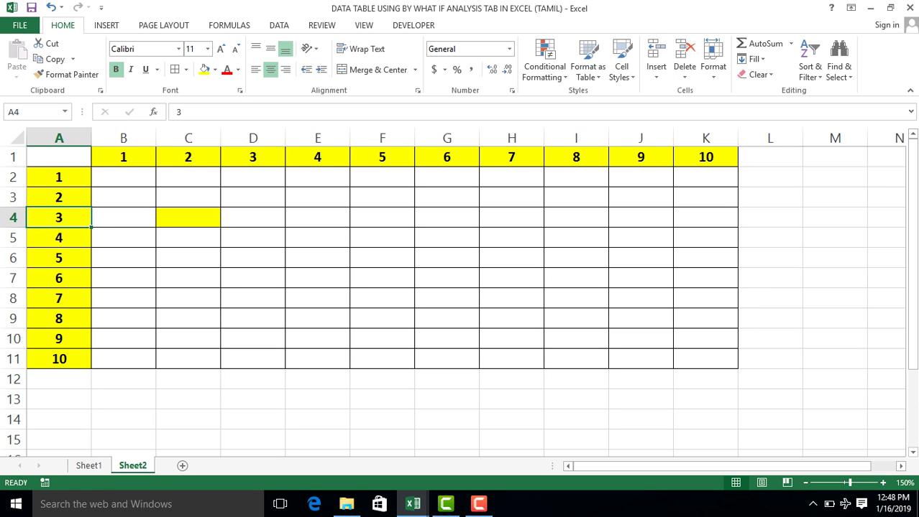
click(13, 217)
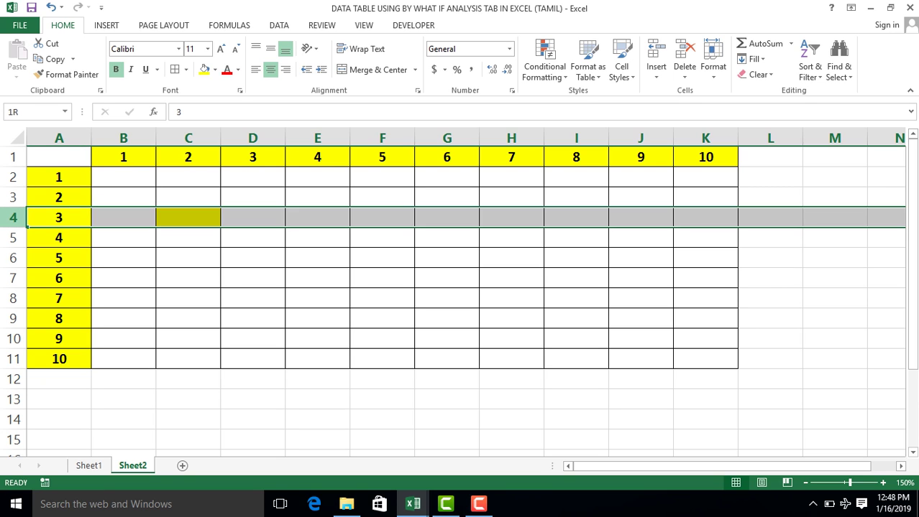
click(58, 217)
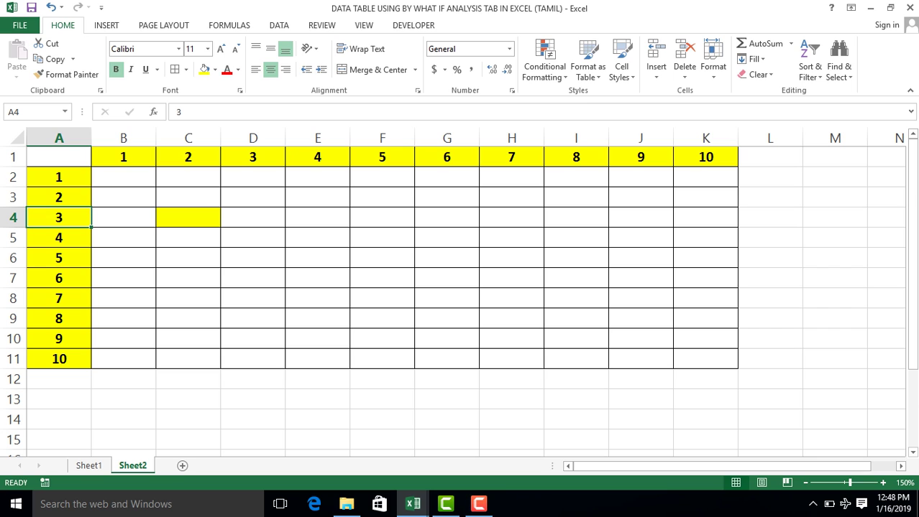
click(187, 217)
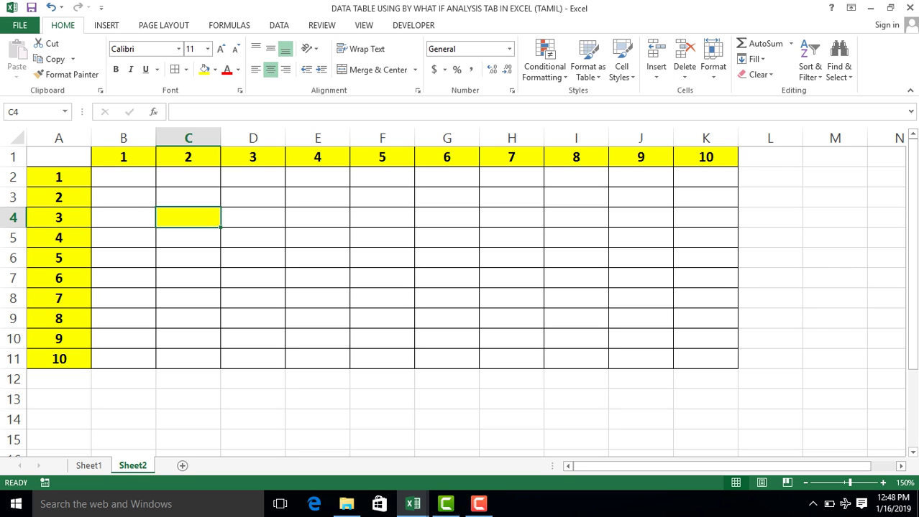
click(187, 138)
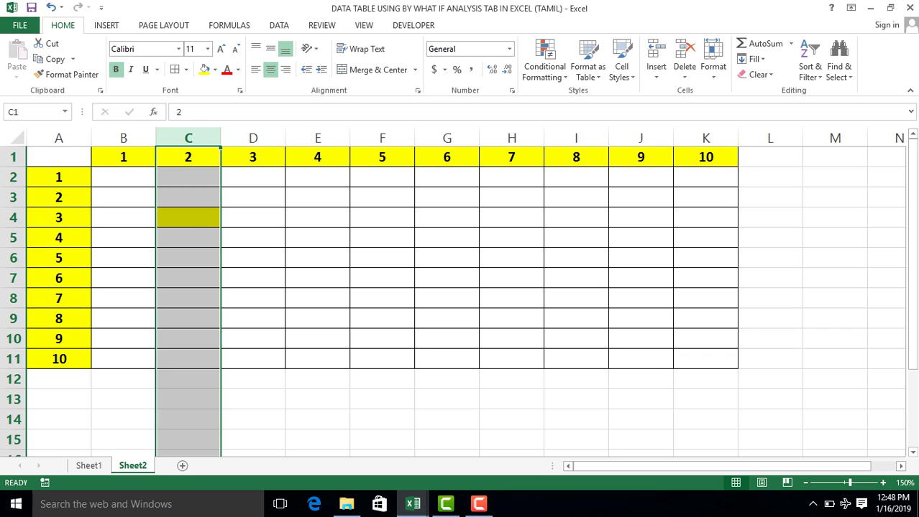
click(13, 217)
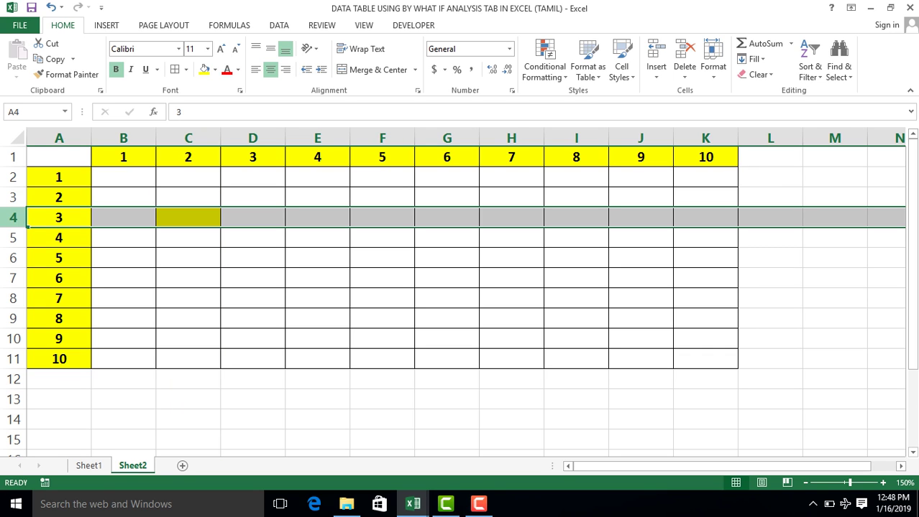
click(188, 217)
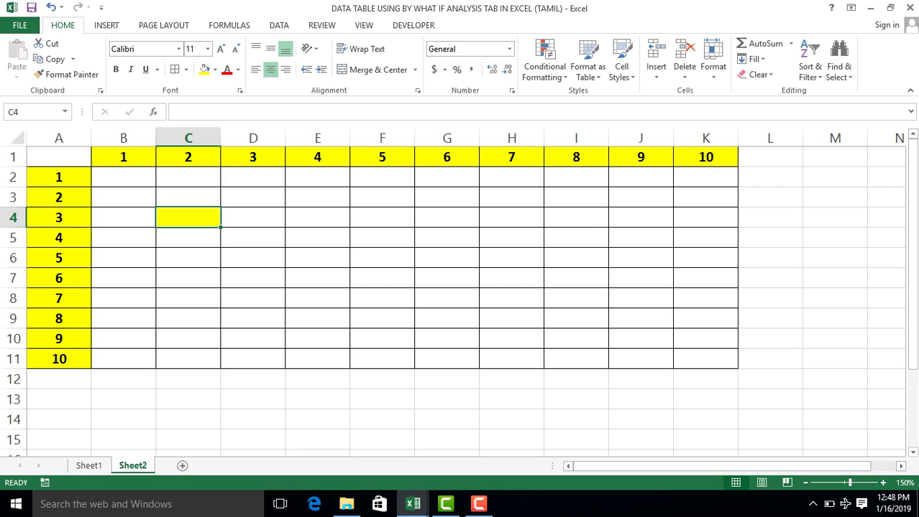
- Select C3:C6, B2, A2, the row 1 headings and C3:C4 to explain which values each cell combines
click(187, 197)
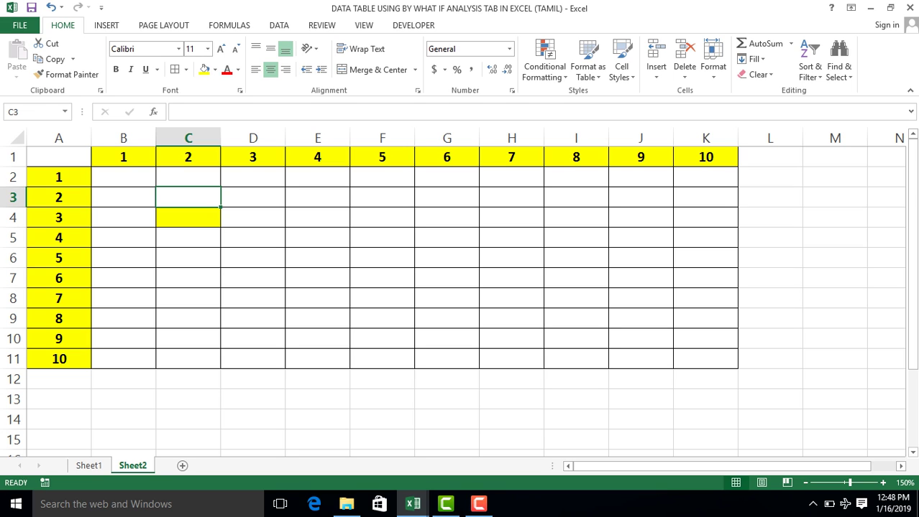
drag(188, 197, 188, 258)
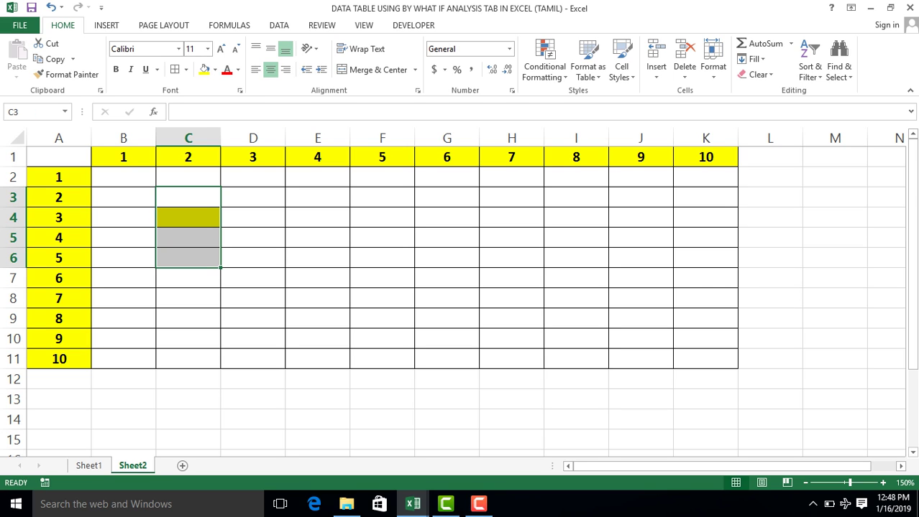
click(122, 177)
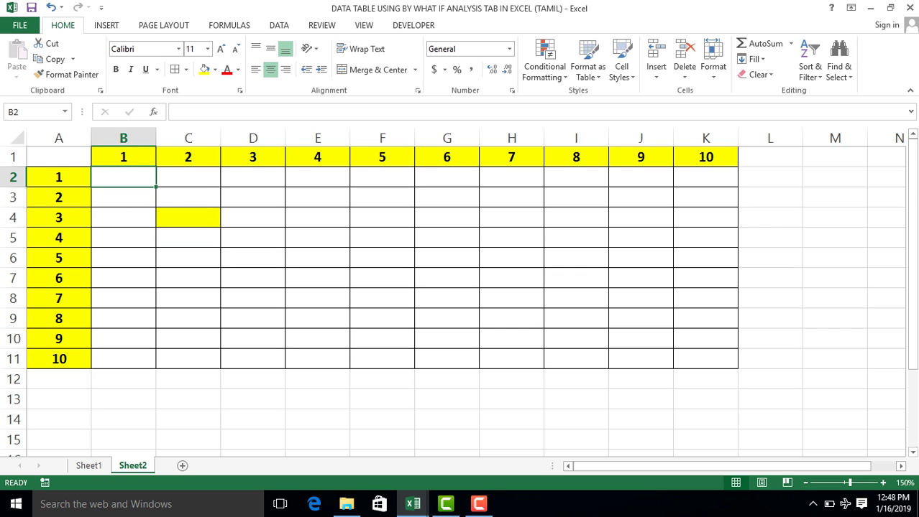
click(58, 177)
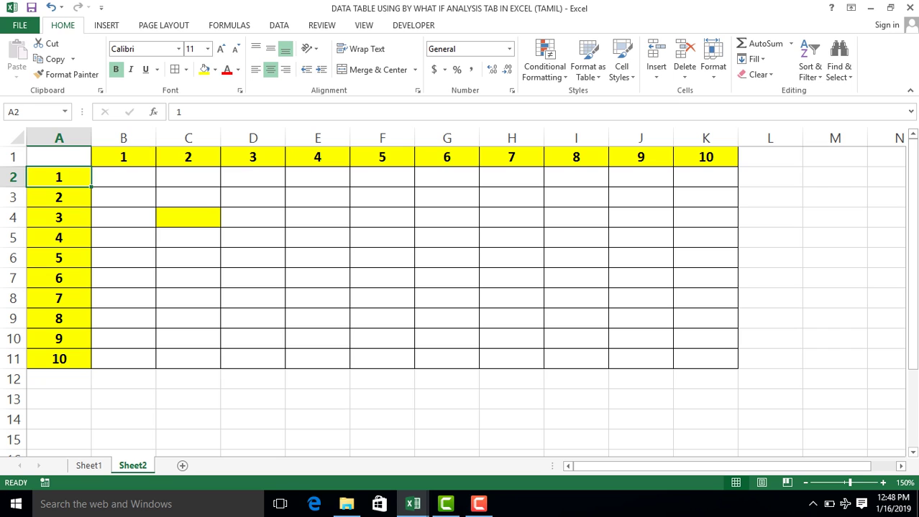
click(123, 157)
click(188, 156)
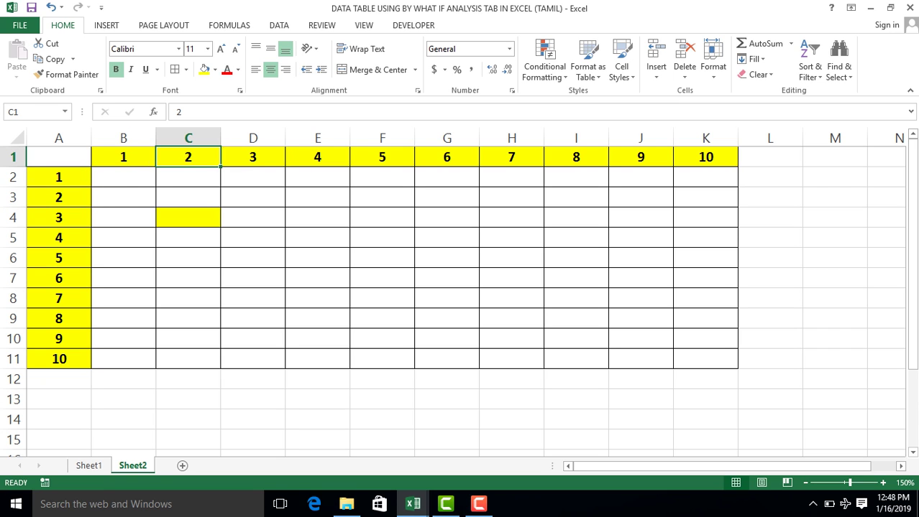
click(253, 197)
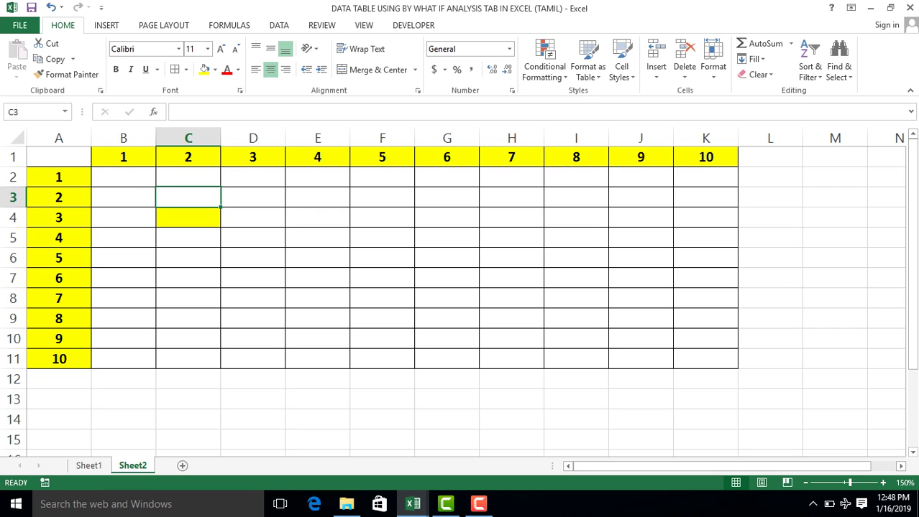
drag(188, 197, 188, 217)
click(188, 217)
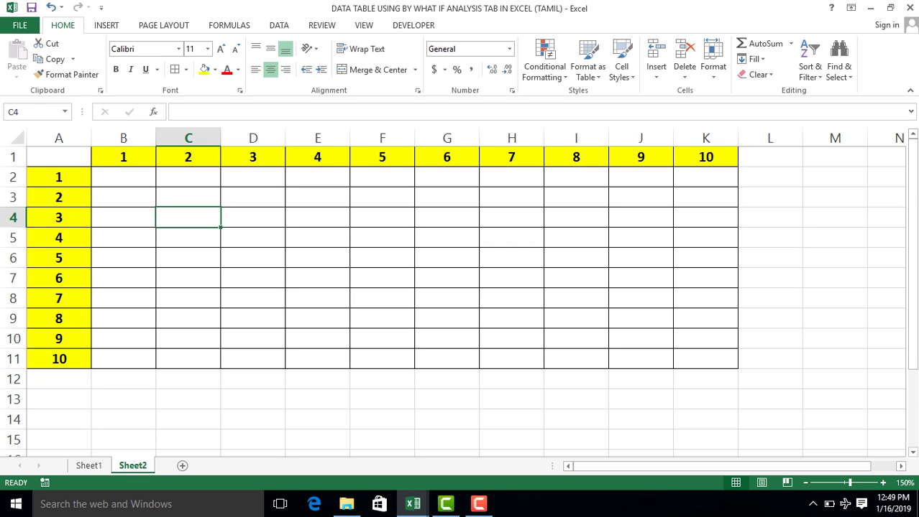
click(279, 25)
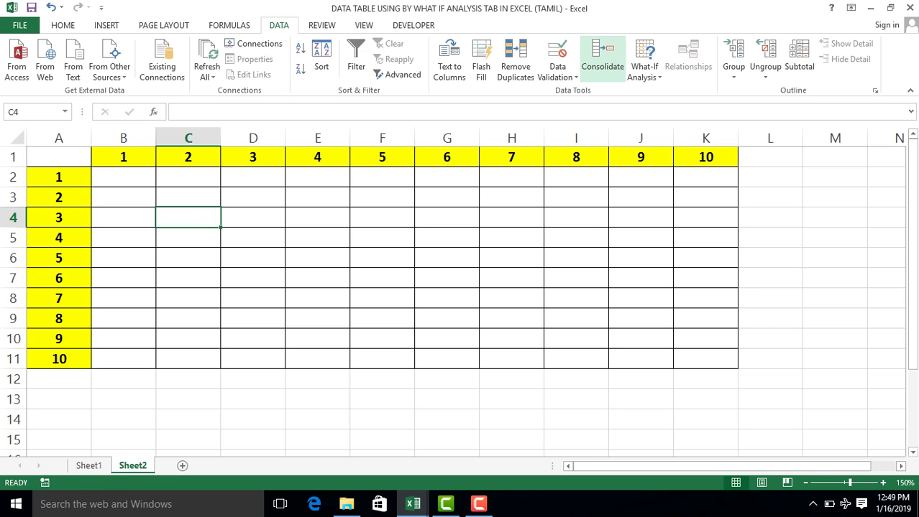
click(252, 197)
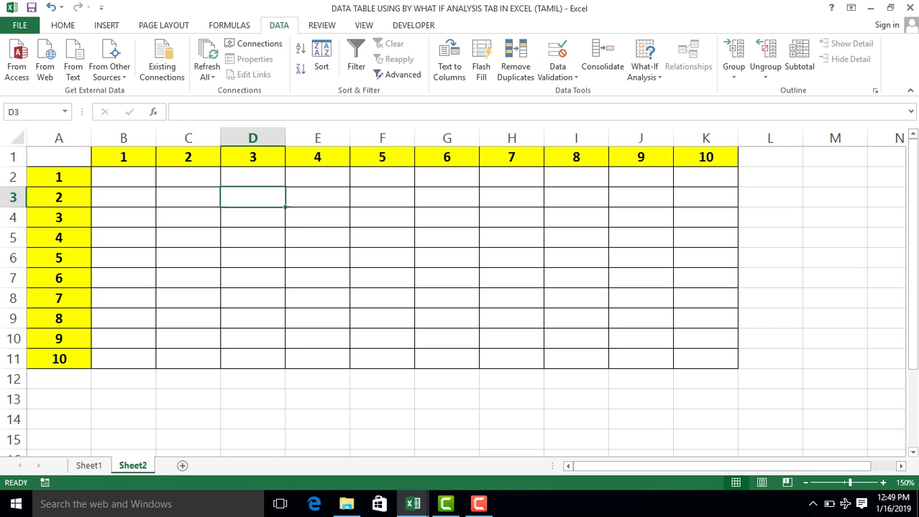
click(187, 197)
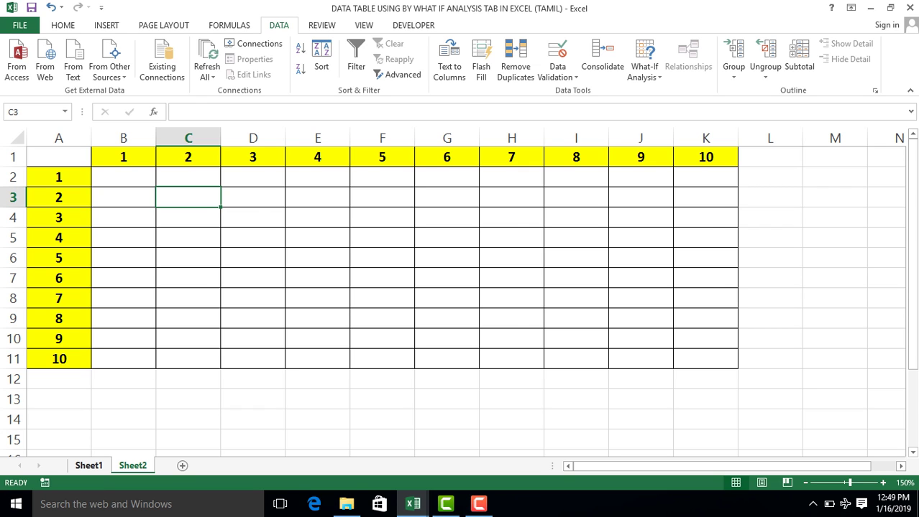
- Switch to Sheet1, inspect the =$A2*B$1 formula in B2, and select the B2:K11 table body
click(89, 466)
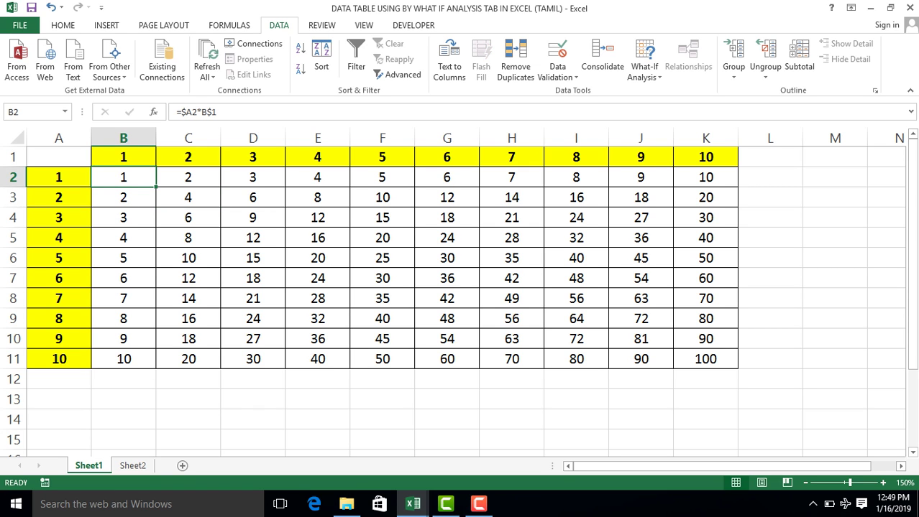
click(123, 197)
click(123, 176)
key(shift+Right)
key(shift+Right)
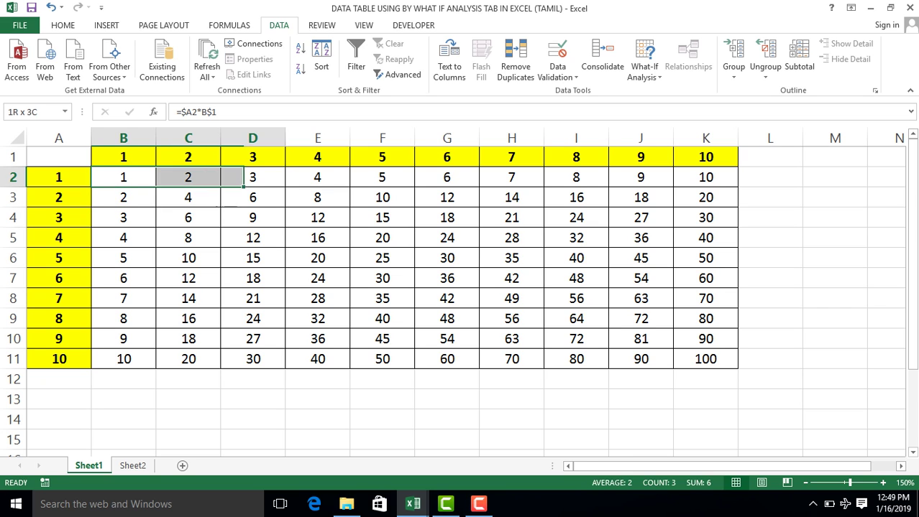
key(shift+Right)
key(shift+Right)
key(shift+Right)
key(shift+Right)
key(Right)
click(122, 177)
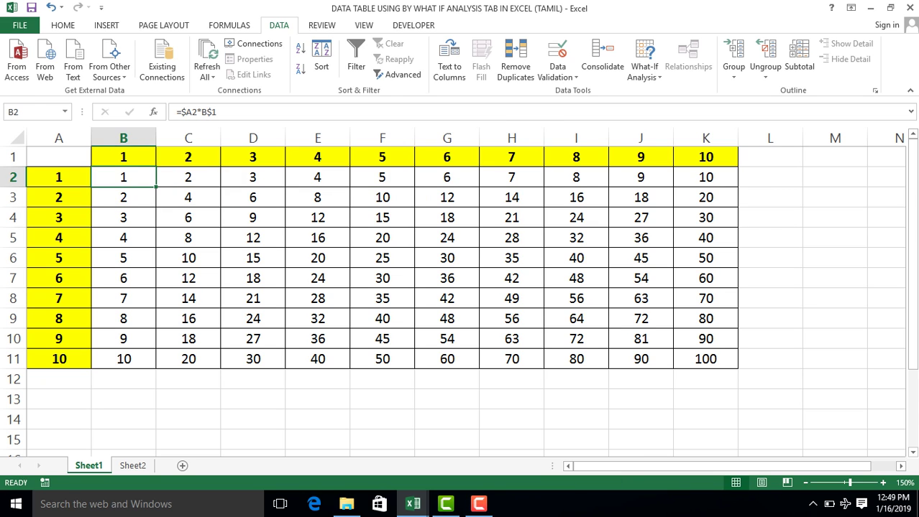
mouse_move(123, 177)
mouse_down()
mouse_move(834, 177)
mouse_move(705, 177)
mouse_move(705, 358)
mouse_up()
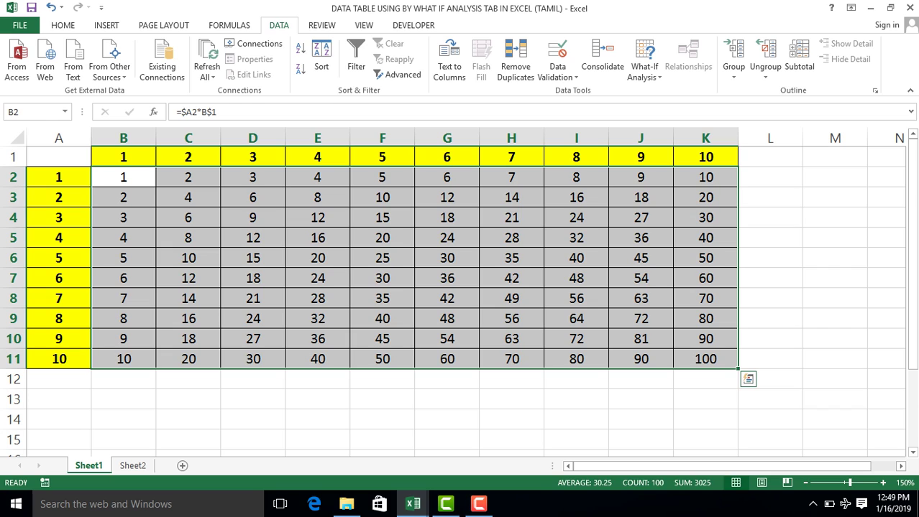
- Clear the Sheet1 table body and enter =A2*B1 in cell B2
key(Delete)
click(123, 177)
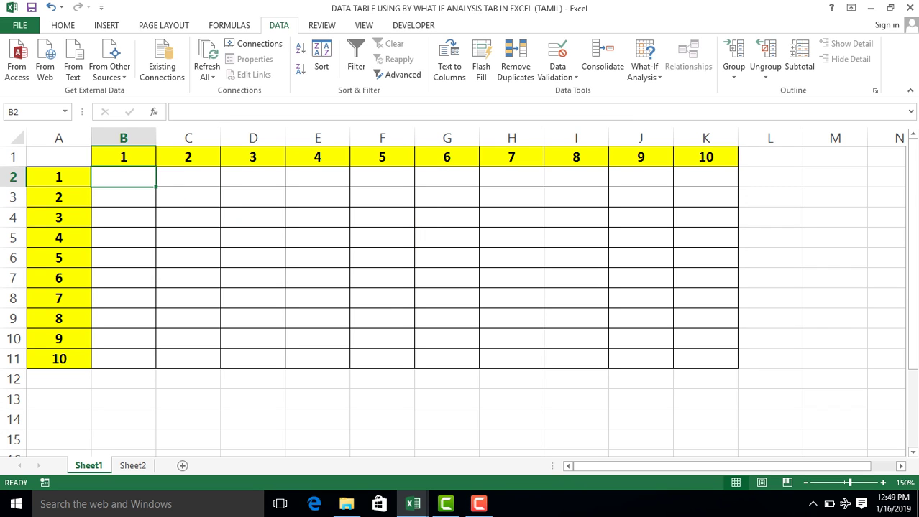
text(=)
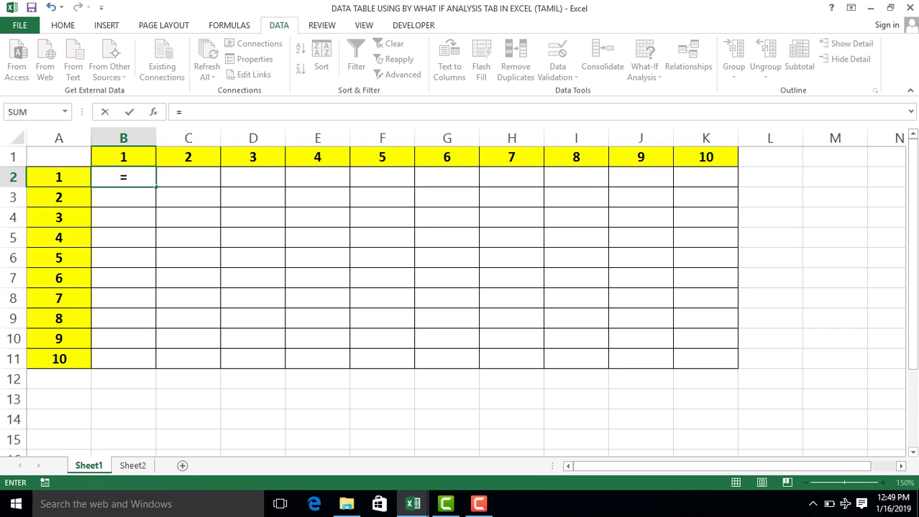
click(59, 177)
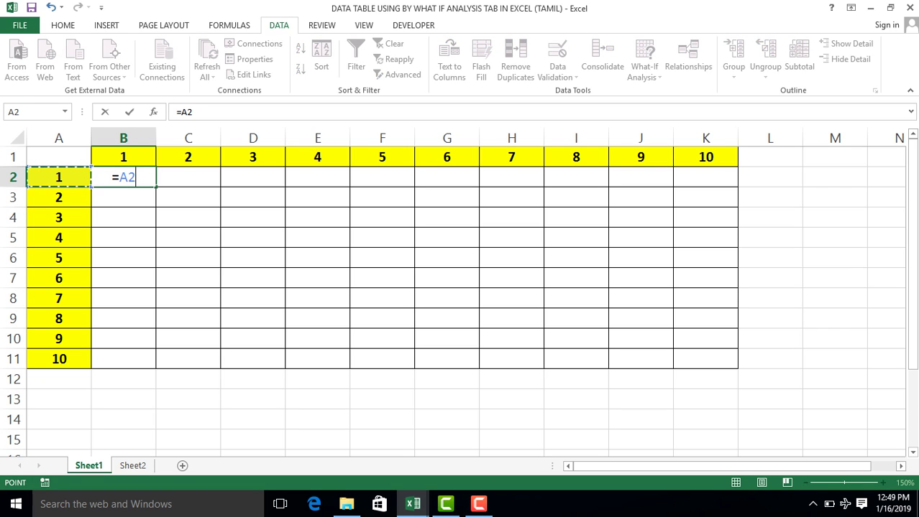
text(*)
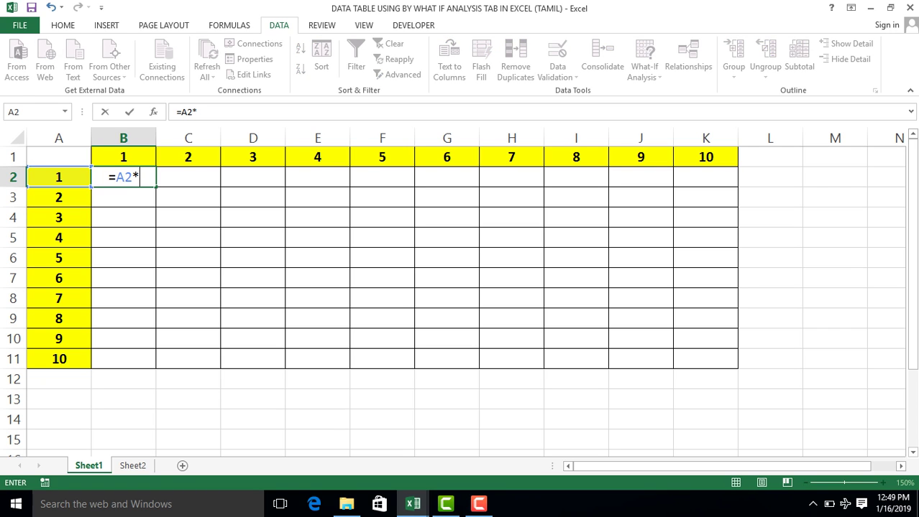
key(Up)
key(Return)
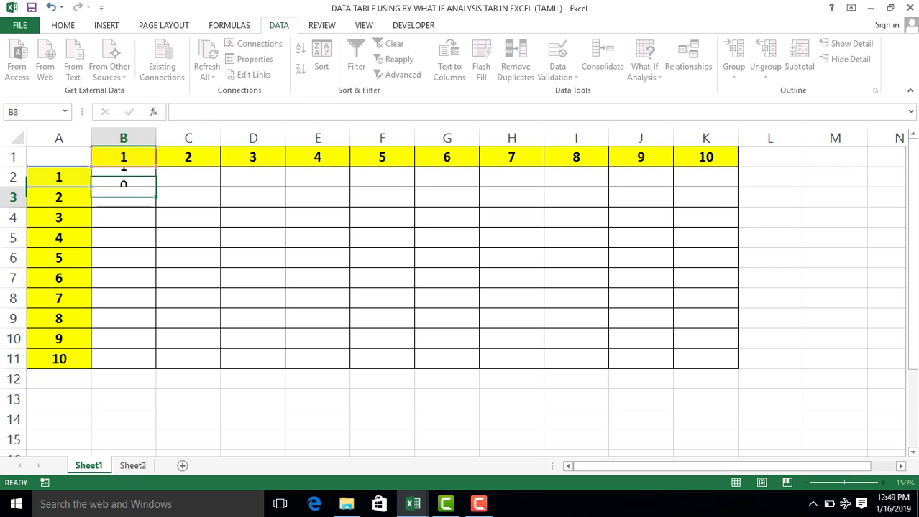
- Copy B2's formula down to B11, producing running products up to 3628800
click(123, 176)
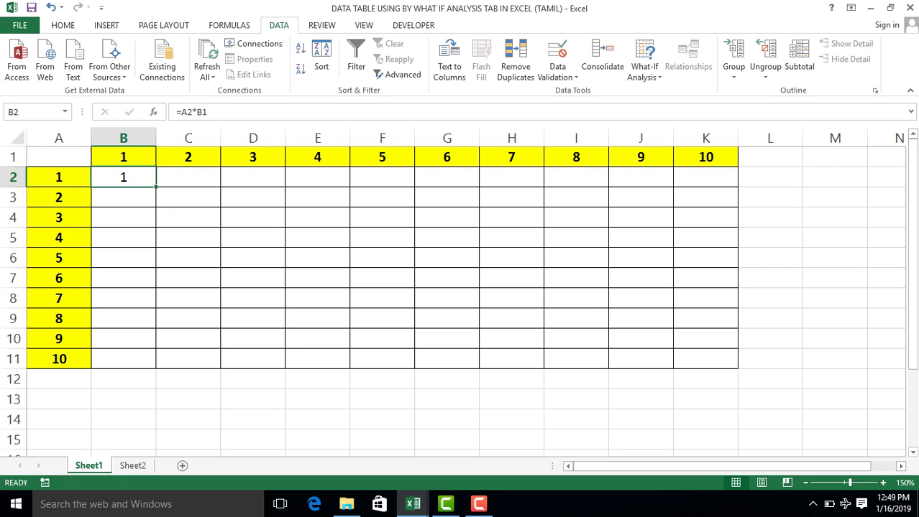
double_click(156, 186)
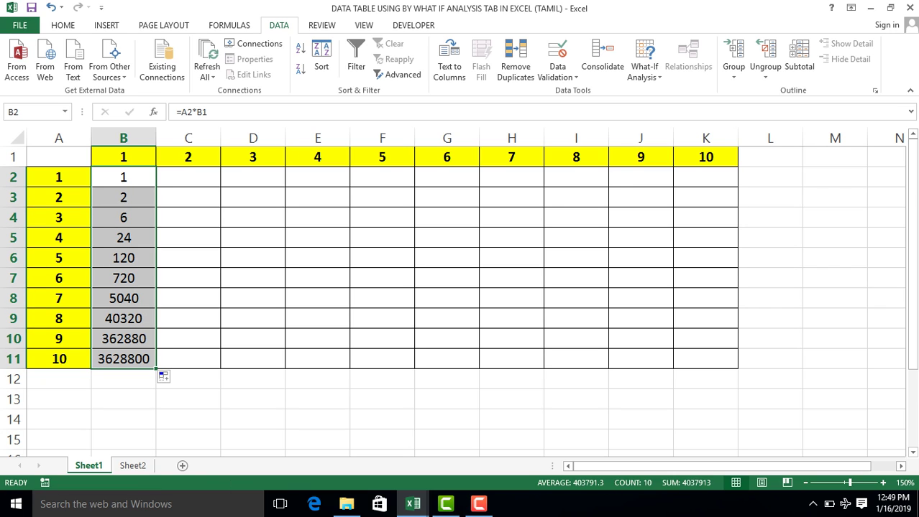
click(187, 176)
click(123, 176)
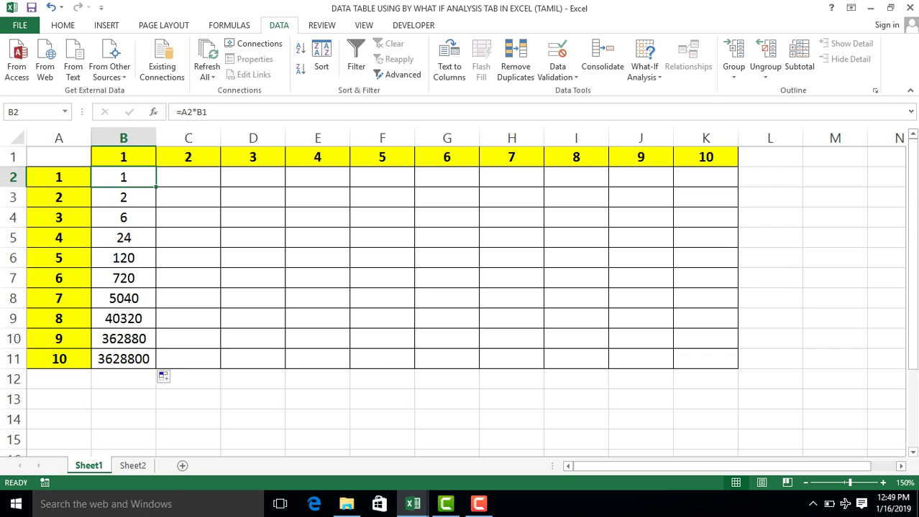
click(123, 197)
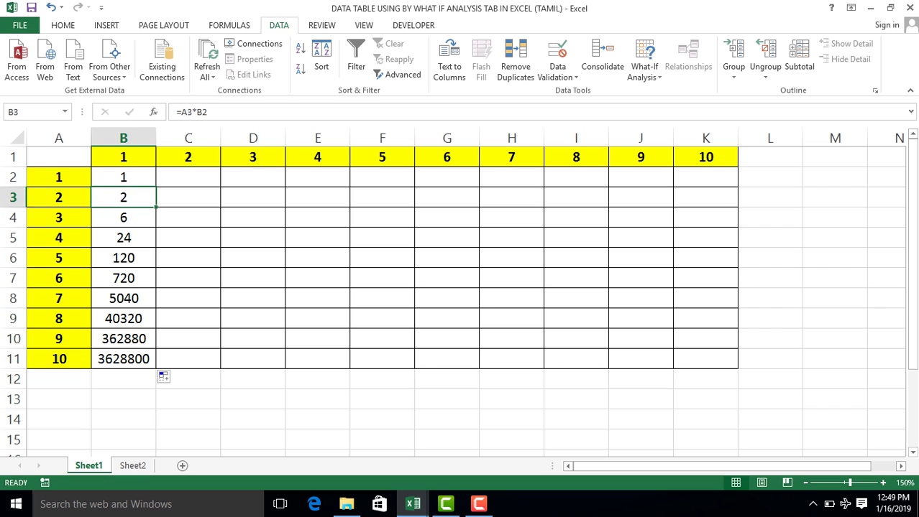
key(F2)
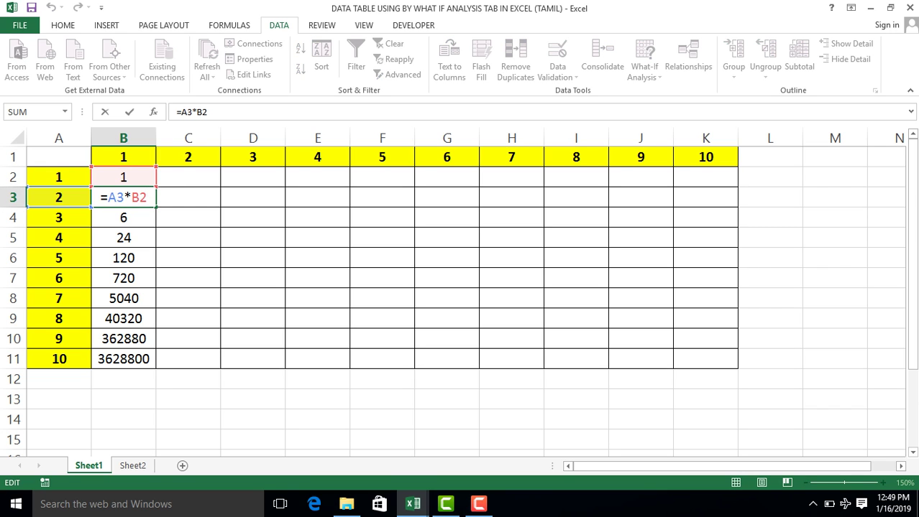
key(Escape)
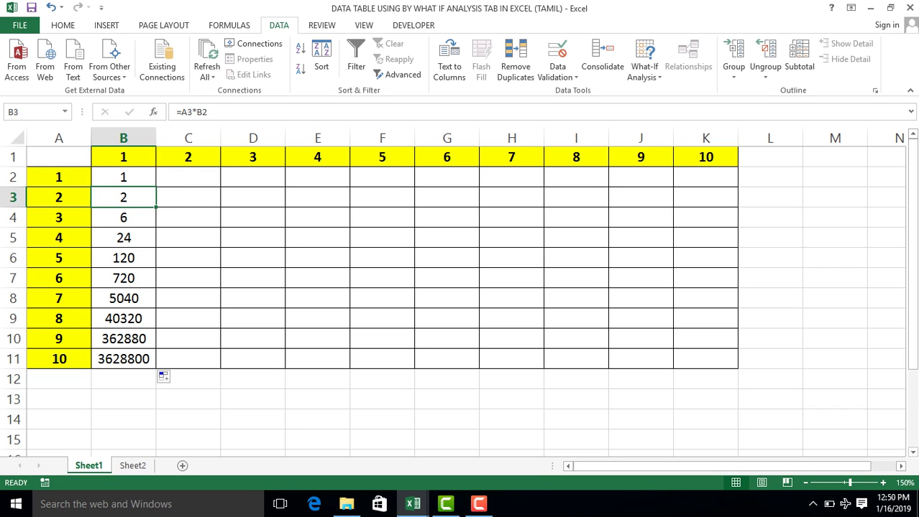
click(123, 157)
click(122, 217)
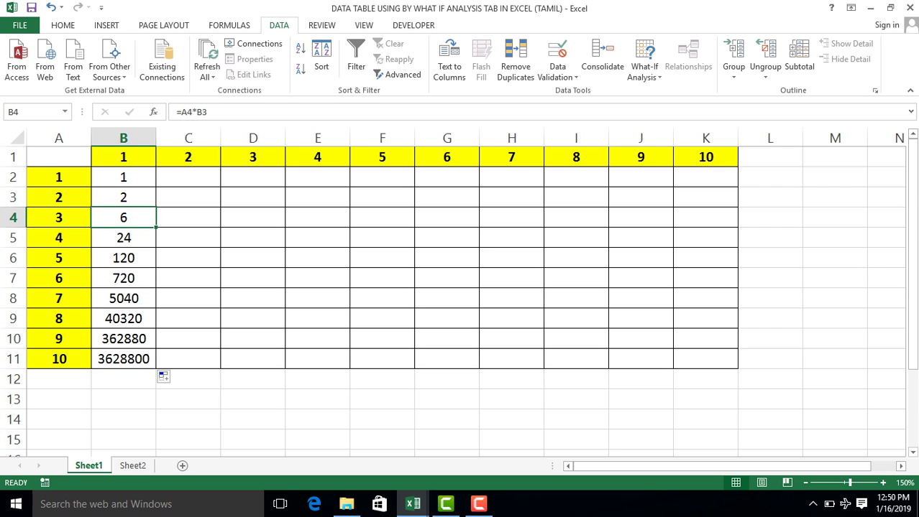
key(F2)
key(Escape)
key(F2)
key(Escape)
click(123, 177)
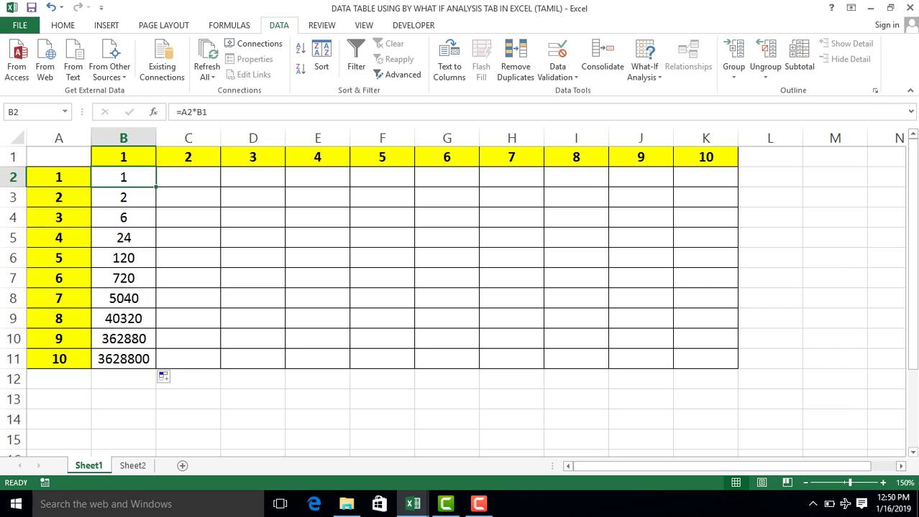
click(187, 177)
click(122, 176)
key(F2)
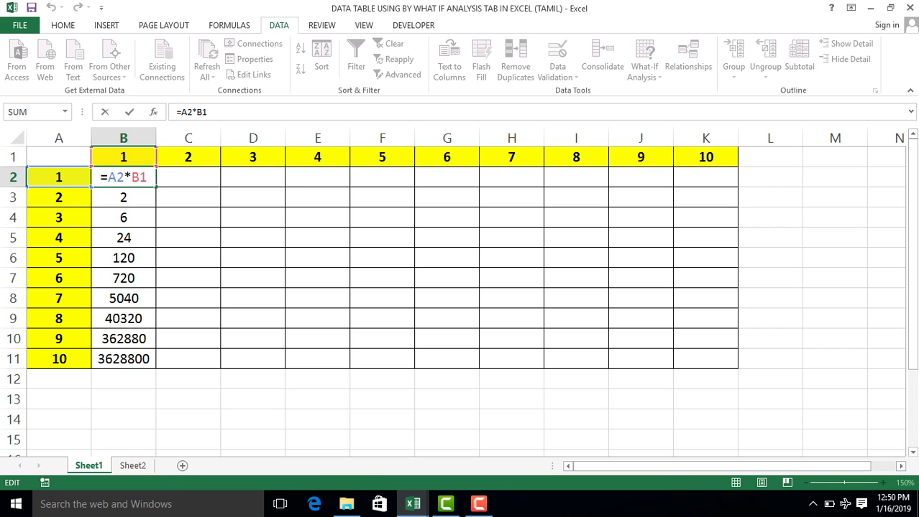
- Lock B1's row with F4 so B2 reads =A2*B$1, and fill it down to B11
click(140, 176)
key(F4)
key(F4)
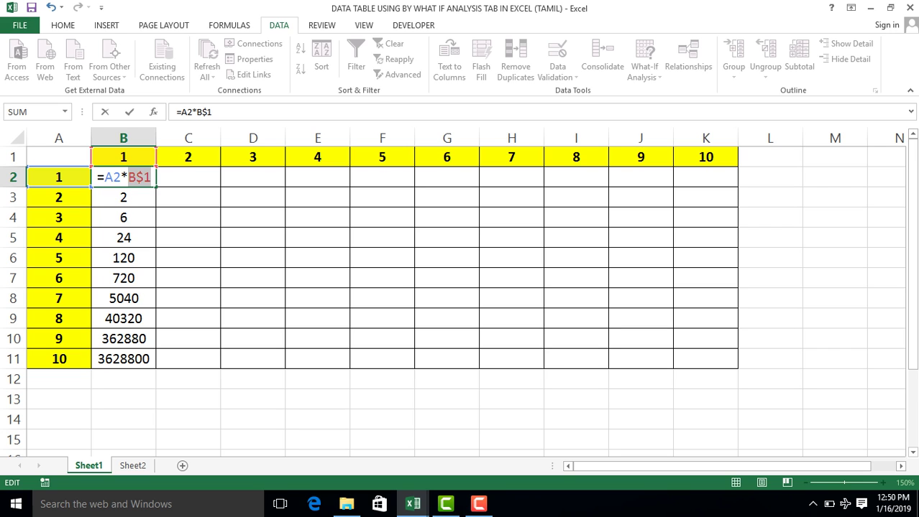
key(Return)
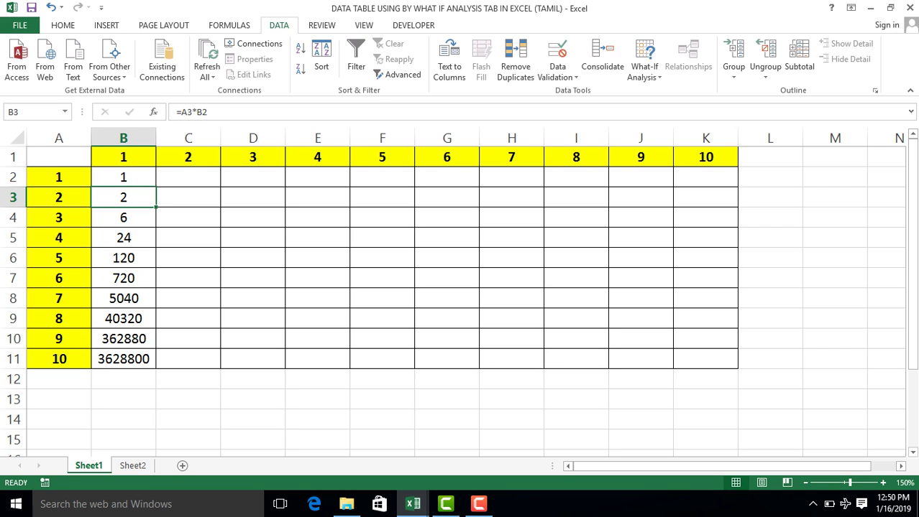
click(123, 177)
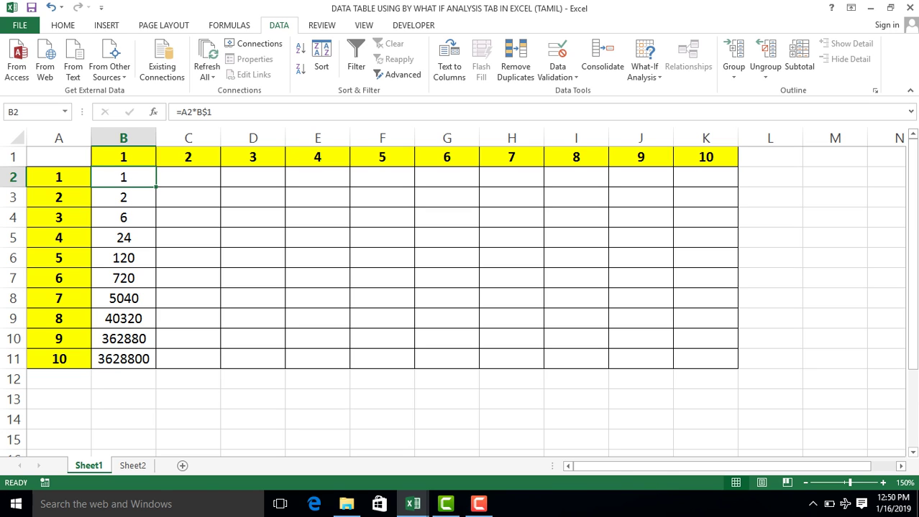
double_click(156, 187)
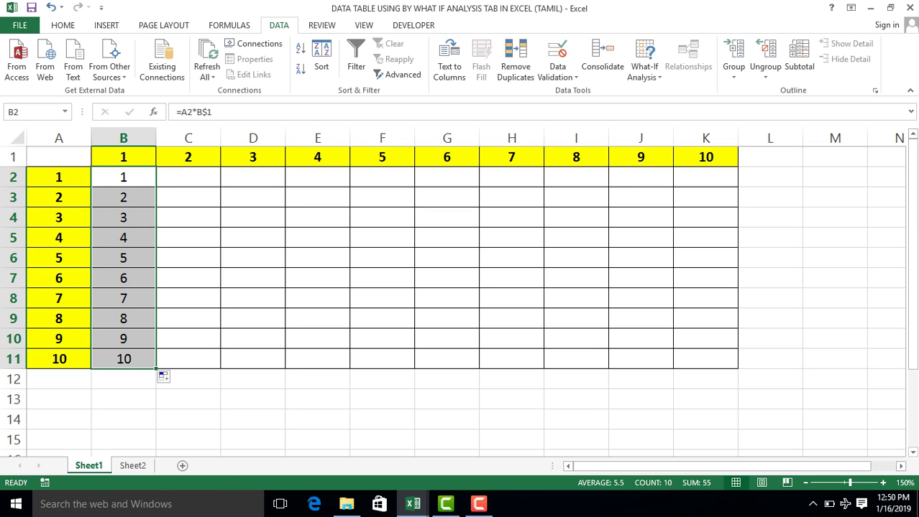
- Check that B6 and B11 hold =A6*B$1 and =A11*B$1
click(123, 257)
key(F2)
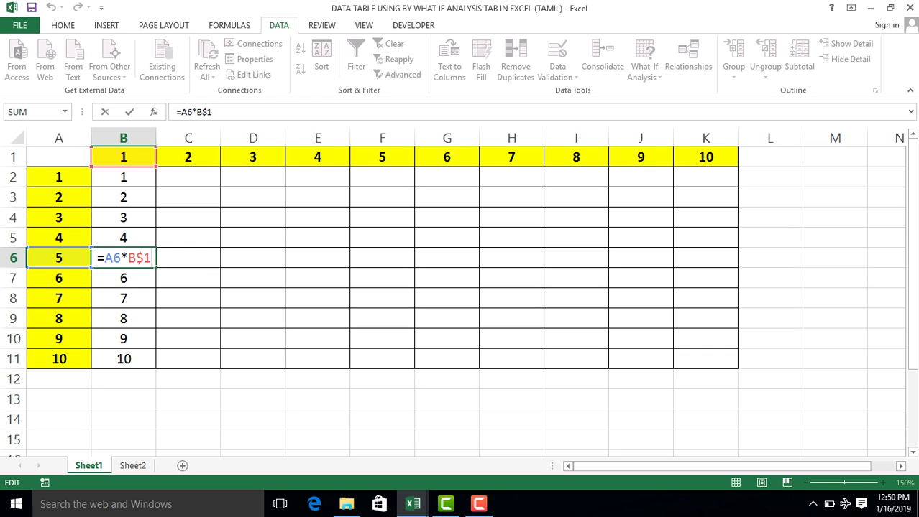
key(Escape)
key(F2)
key(Escape)
click(123, 358)
key(F2)
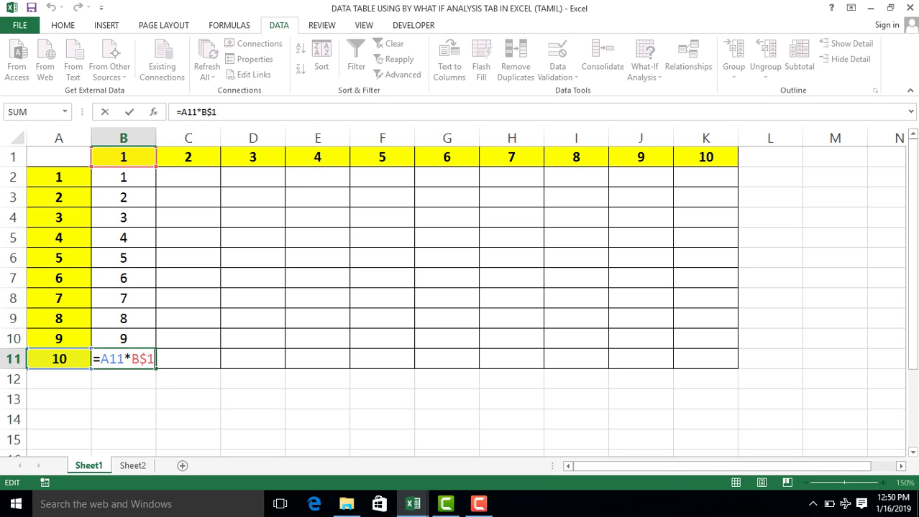
key(ctrl+Return)
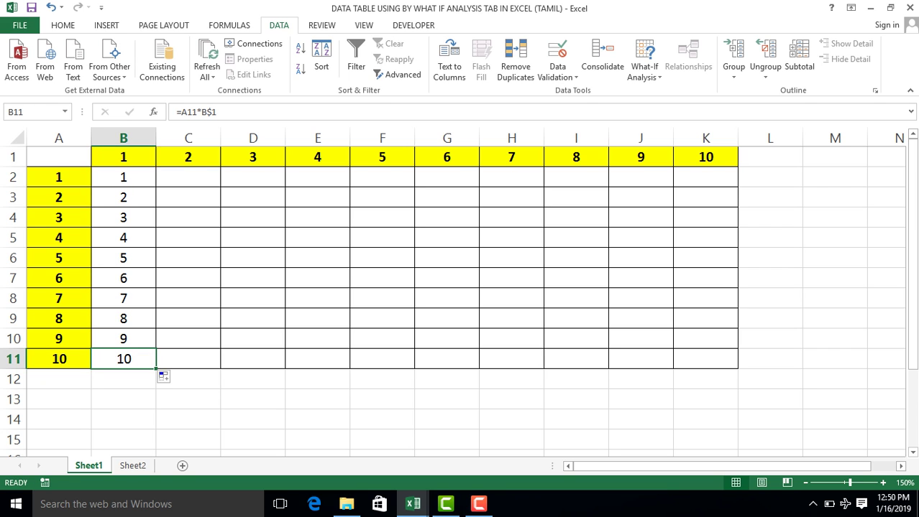
click(123, 177)
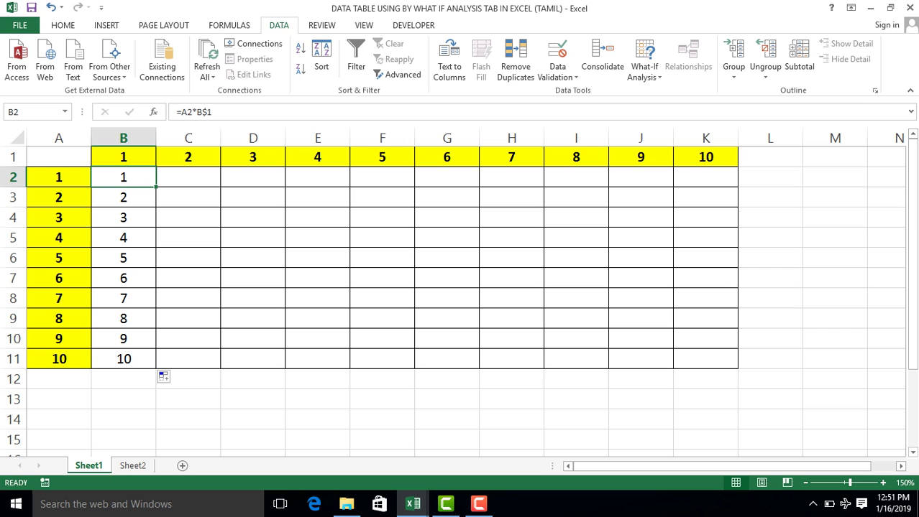
click(187, 177)
click(123, 177)
key(ctrl+c)
drag(188, 177, 705, 177)
key(ctrl+v)
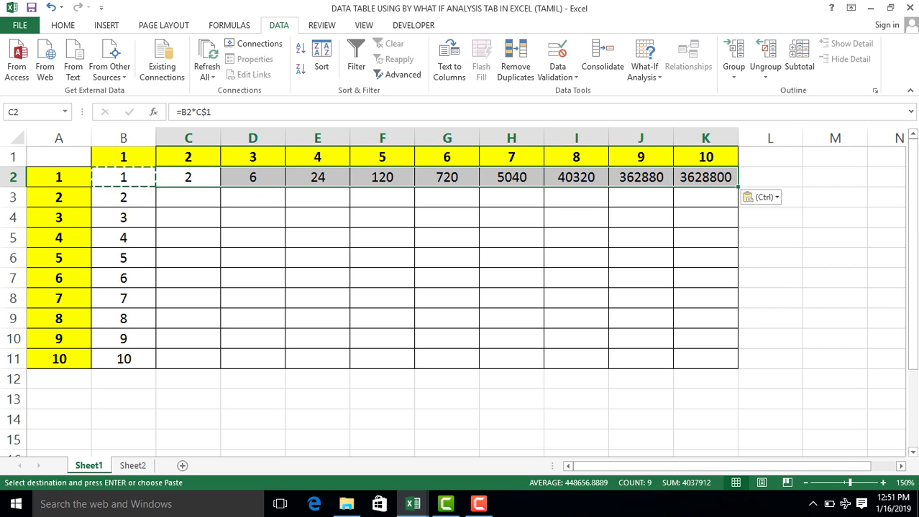
click(381, 177)
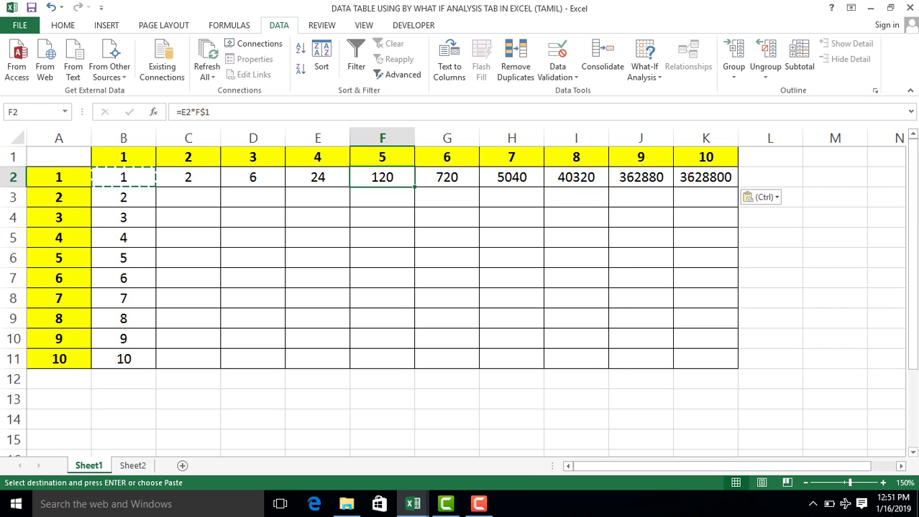
key(Escape)
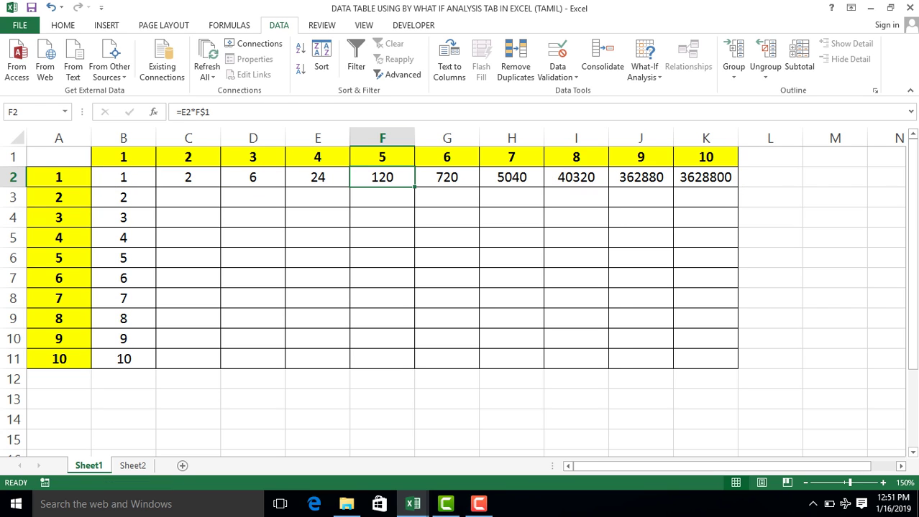
click(317, 177)
key(F2)
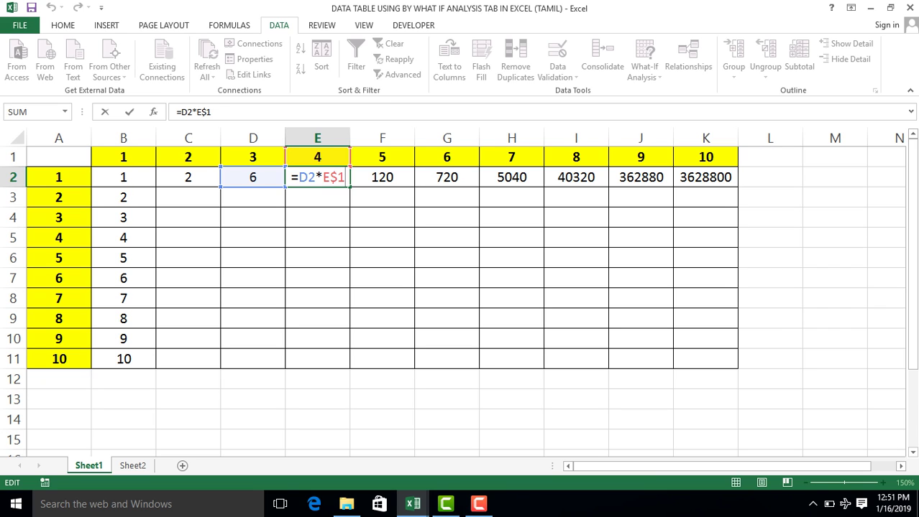
click(59, 177)
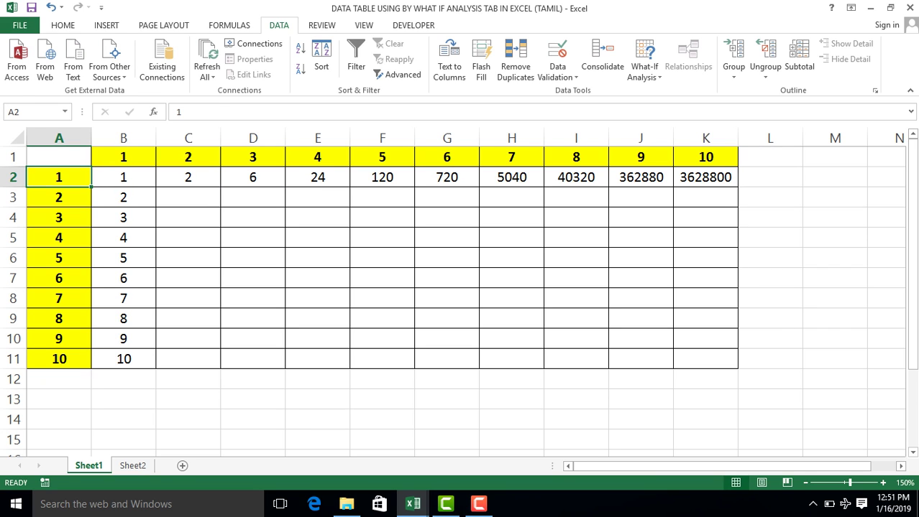
click(317, 177)
click(252, 177)
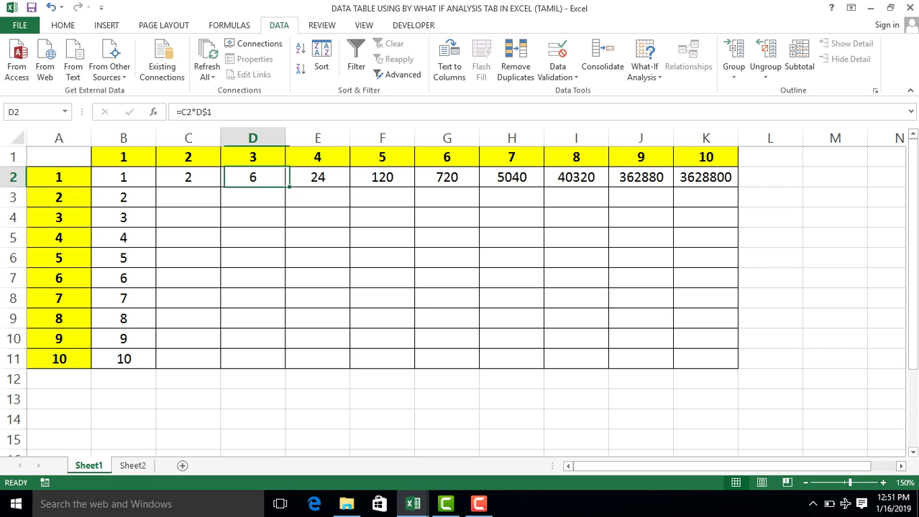
click(317, 177)
key(F2)
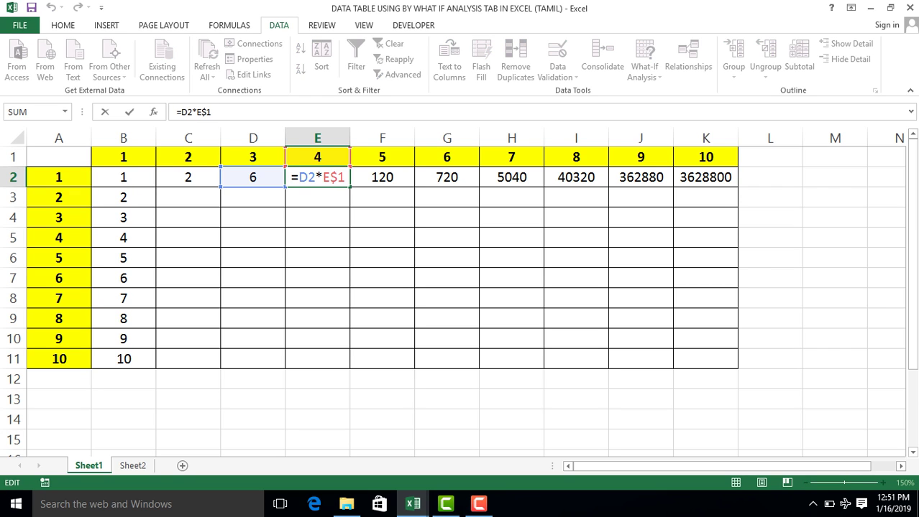
key(Escape)
click(188, 177)
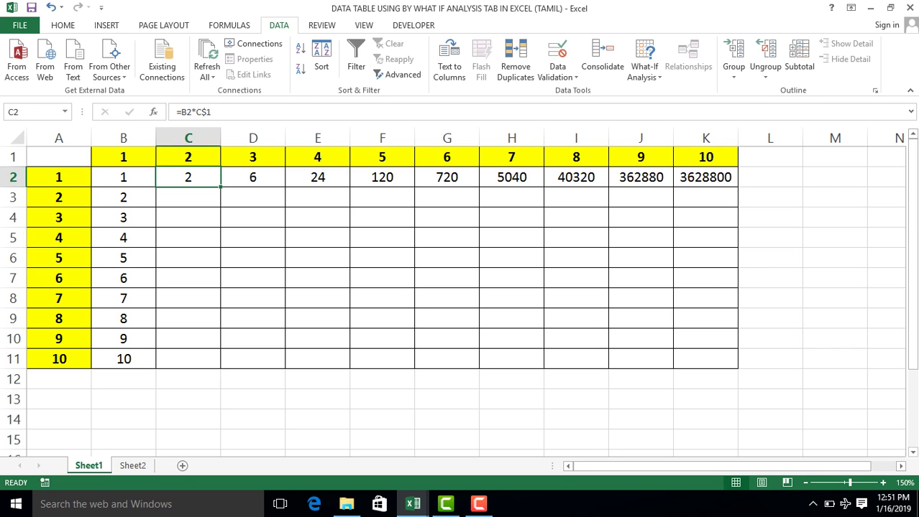
key(ctrl+shift+Right)
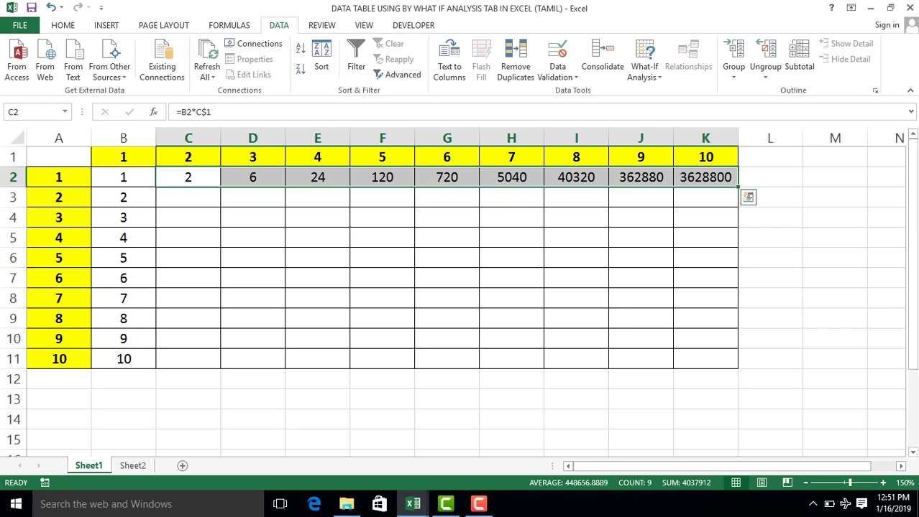
key(Delete)
key(Left)
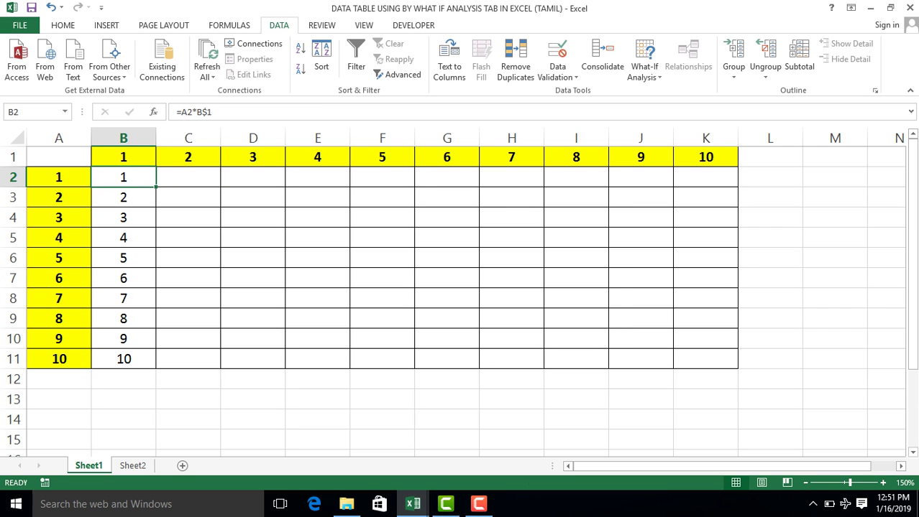
- Change B2 to =$A2*B$1 using F4 and fill it down to B11, giving 1–10
key(F2)
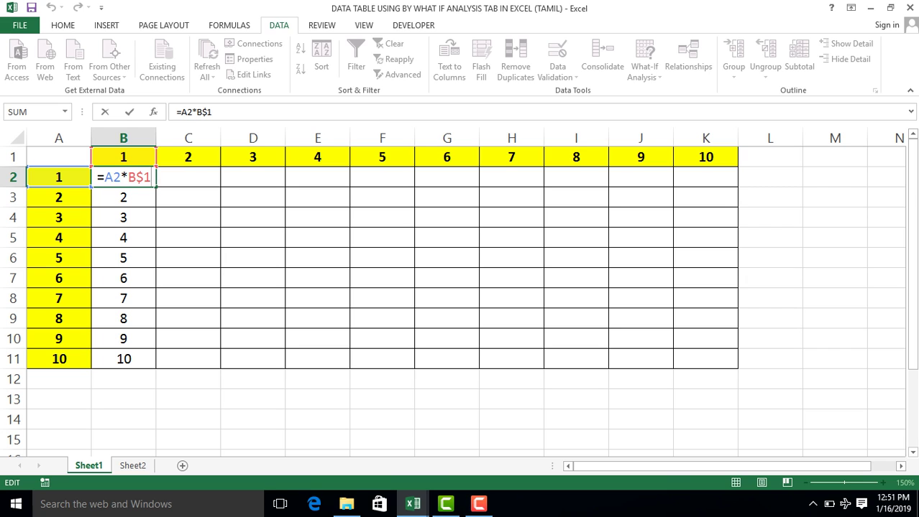
key(Left)
key(Left)
key(Left)
key(Left)
key(F4)
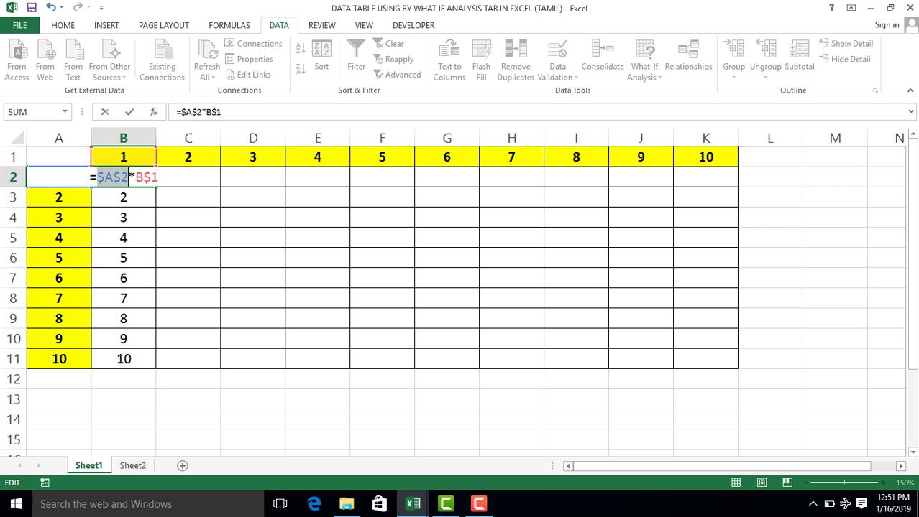
key(F4)
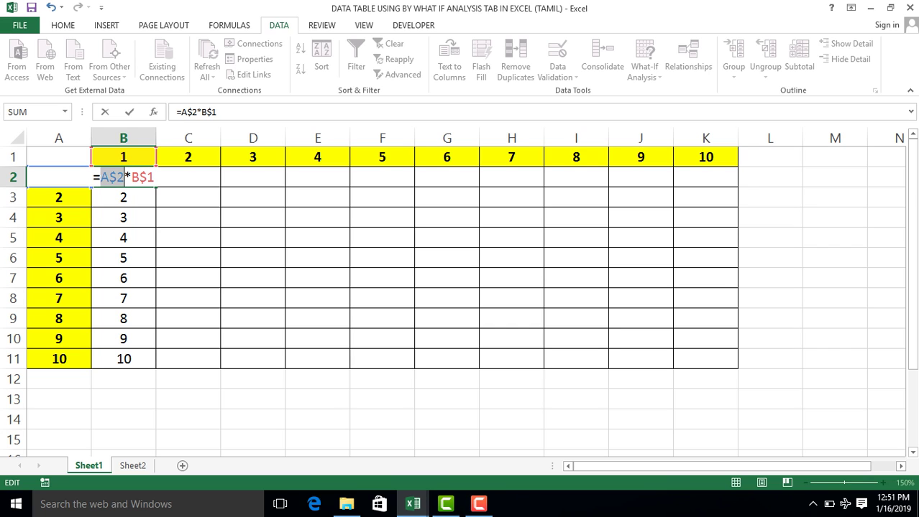
key(F4)
key(Return)
click(127, 172)
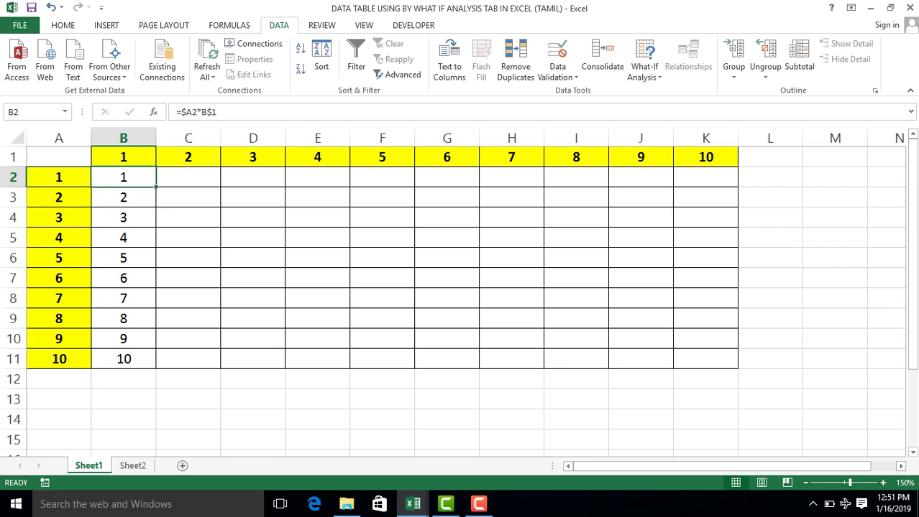
drag(156, 186, 144, 363)
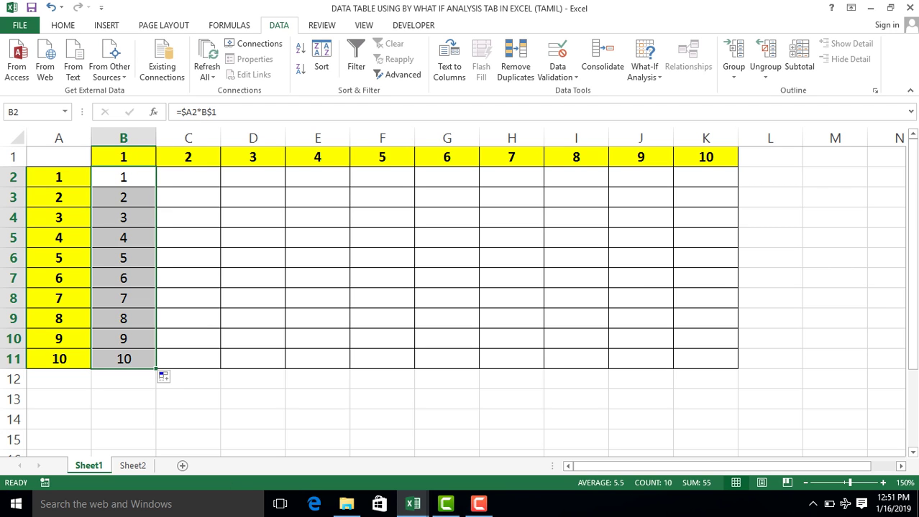
click(123, 177)
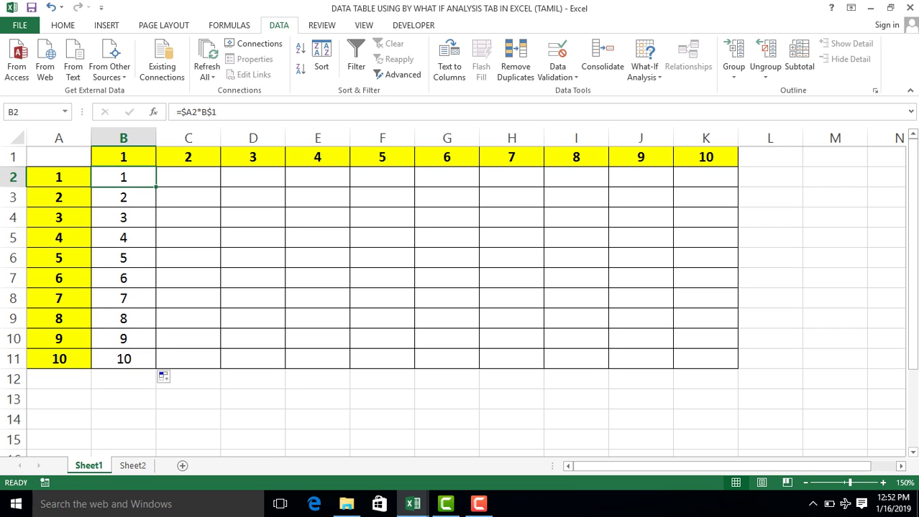
- Copy B2's formula across C2:K2 so row 2 shows 2 through 10
key(ctrl+c)
drag(188, 177, 701, 178)
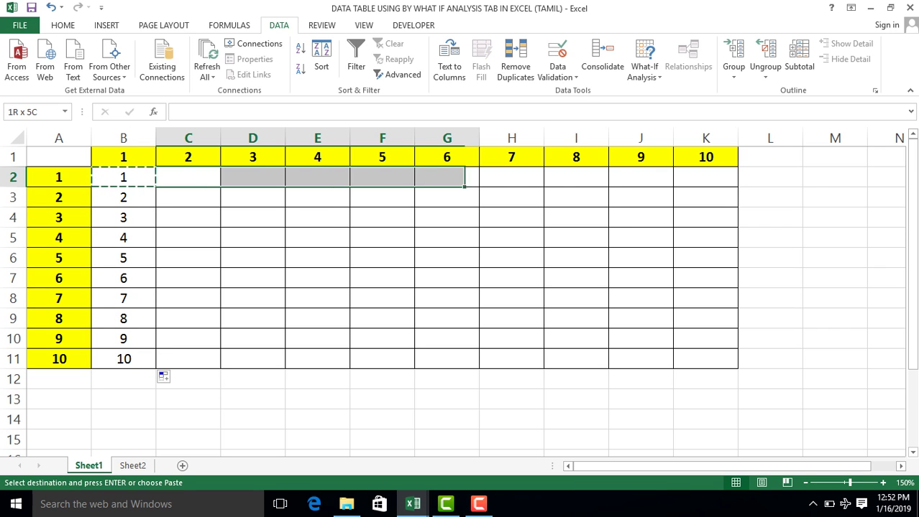
key(ctrl+v)
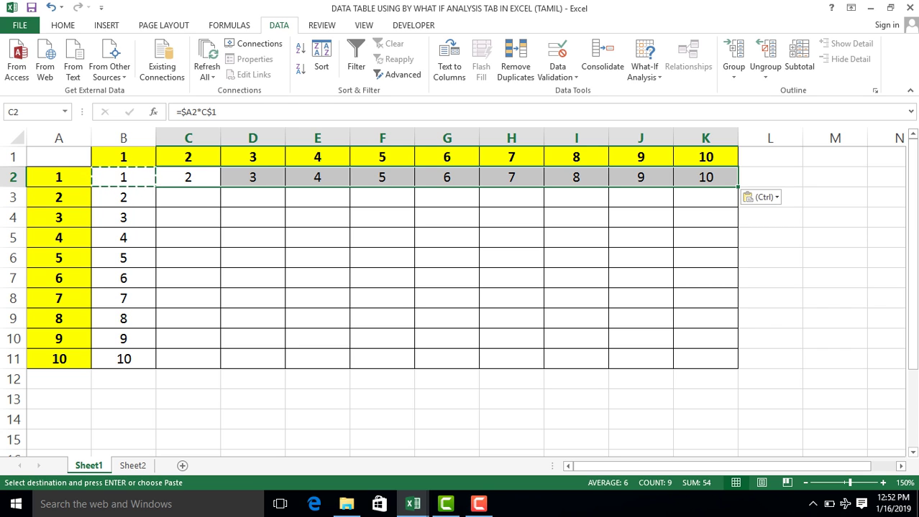
- Verify that F2, I2 and K2 hold =$A2*F$1, =$A2*I$1 and =$A2*K$1
click(382, 176)
double_click(382, 177)
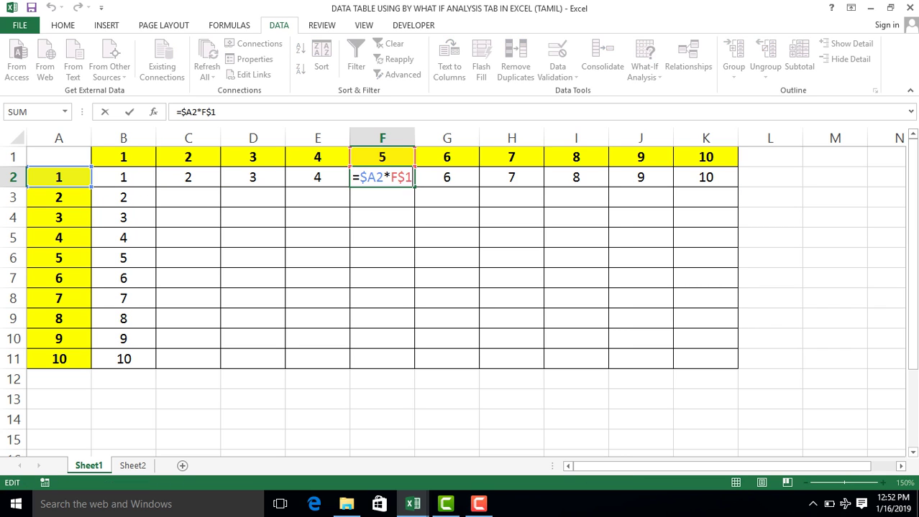
key(Escape)
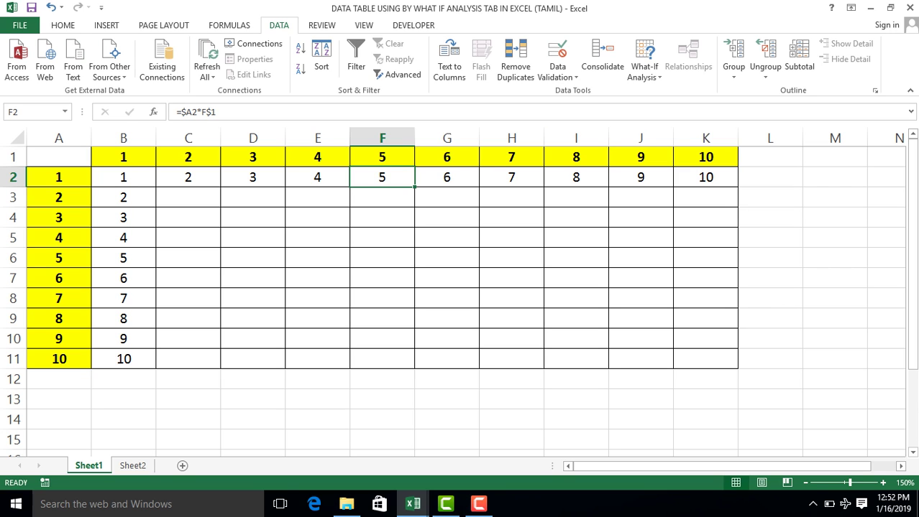
click(576, 177)
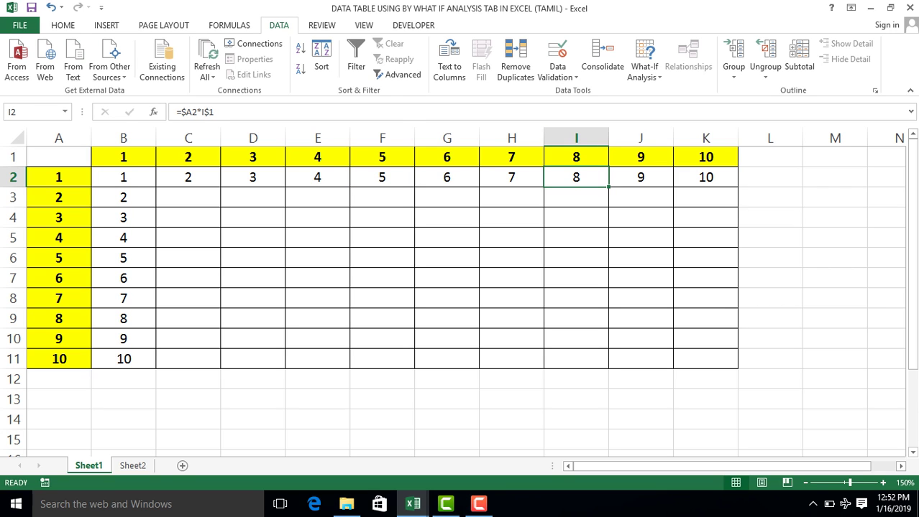
double_click(576, 177)
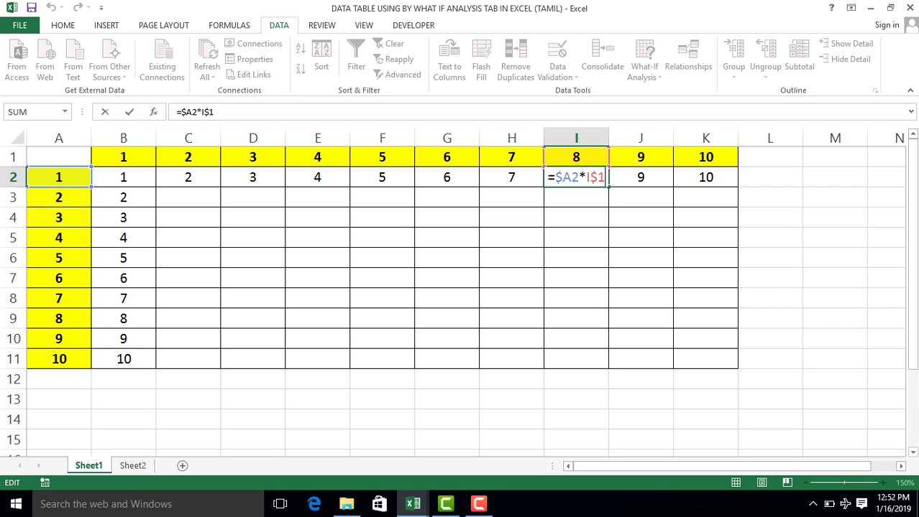
key(Escape)
click(705, 177)
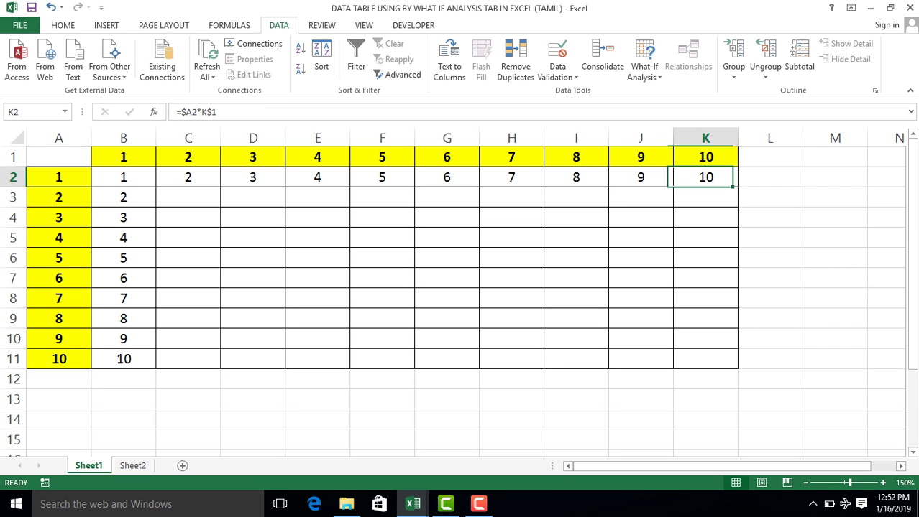
double_click(705, 177)
key(Escape)
- Fill C2:K11 down with Ctrl+D and confirm F7 holds =$A7*F$1
click(187, 177)
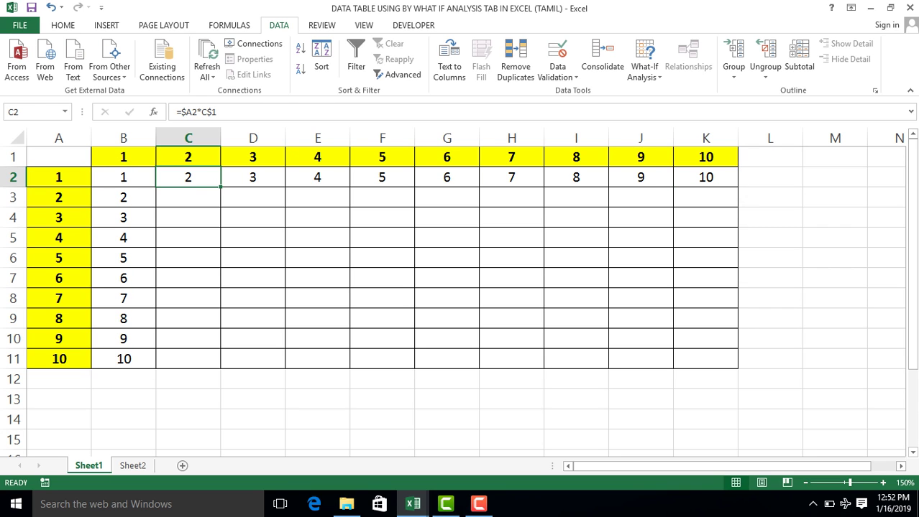
mouse_move(188, 177)
mouse_down()
mouse_move(705, 197)
mouse_move(705, 359)
mouse_up()
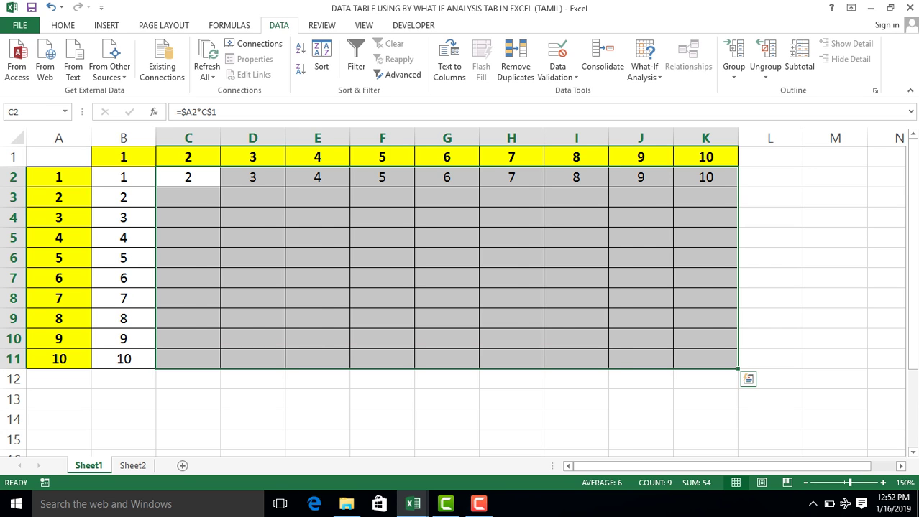
key(ctrl+d)
click(188, 217)
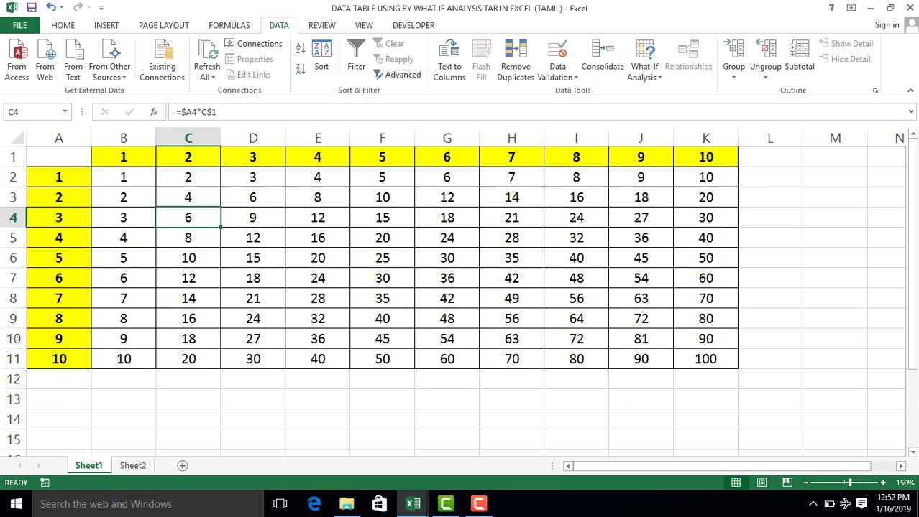
click(382, 277)
double_click(382, 277)
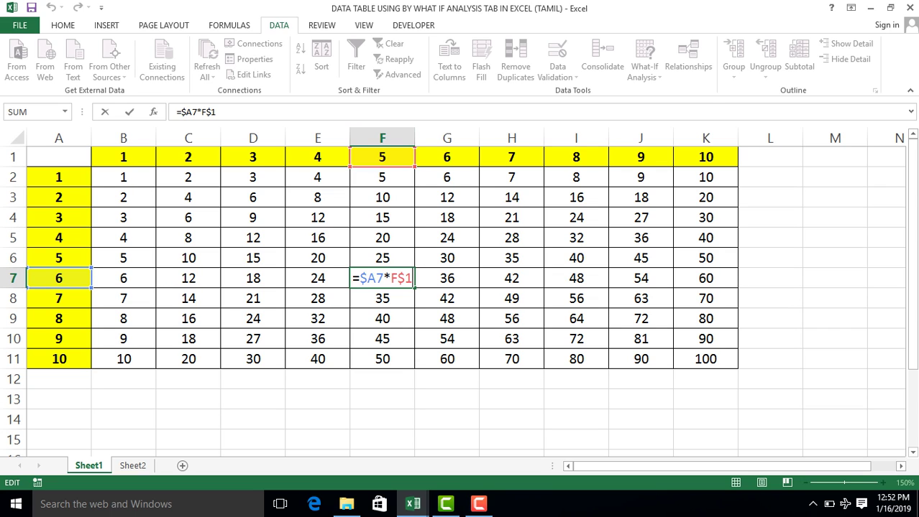
- Inspect the formulas behind F7, J9 and K11 on Sheet1 without changing them
key(ctrl+Return)
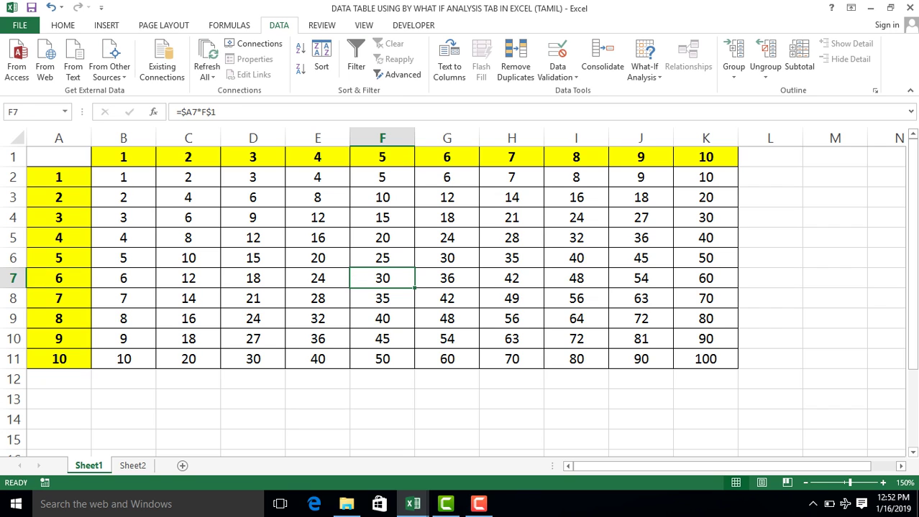
click(641, 318)
key(F2)
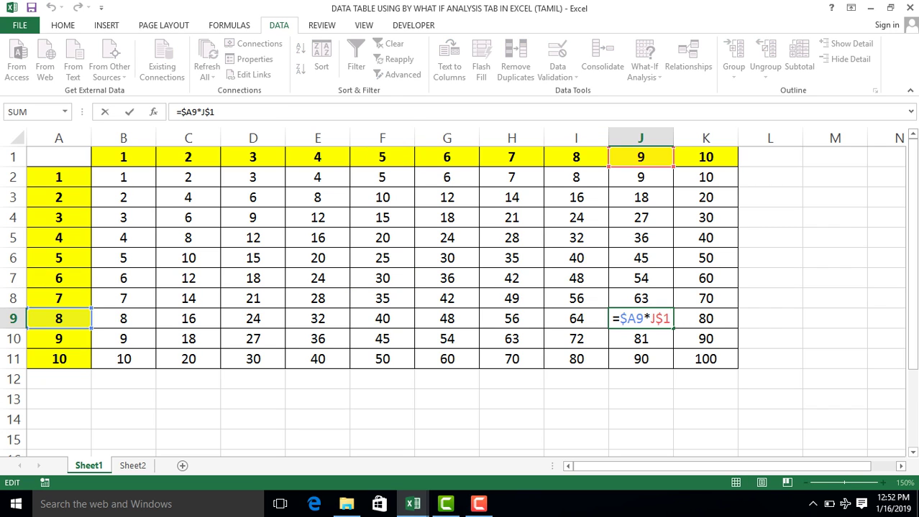
key(ctrl+Return)
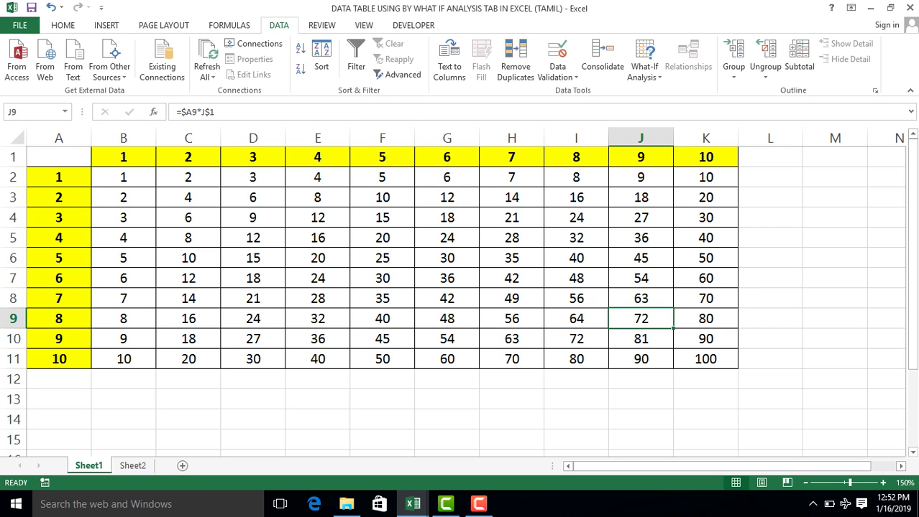
click(705, 359)
key(F2)
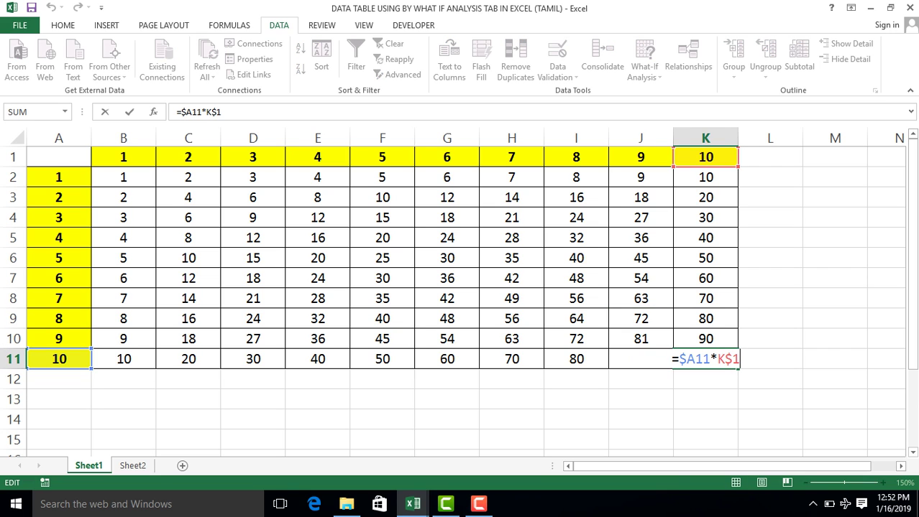
key(ctrl+Return)
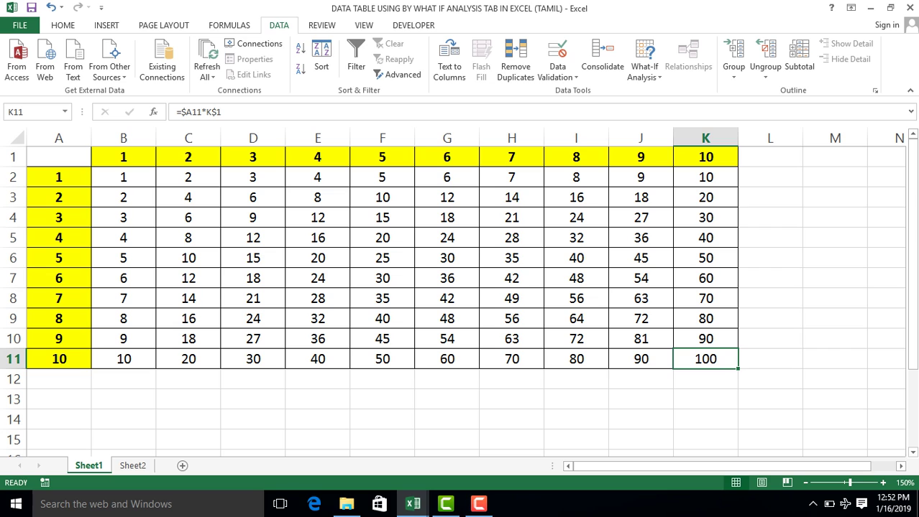
- Check the B2 and B3 formulas, select the B2:K11 results, and switch to Sheet2
click(123, 197)
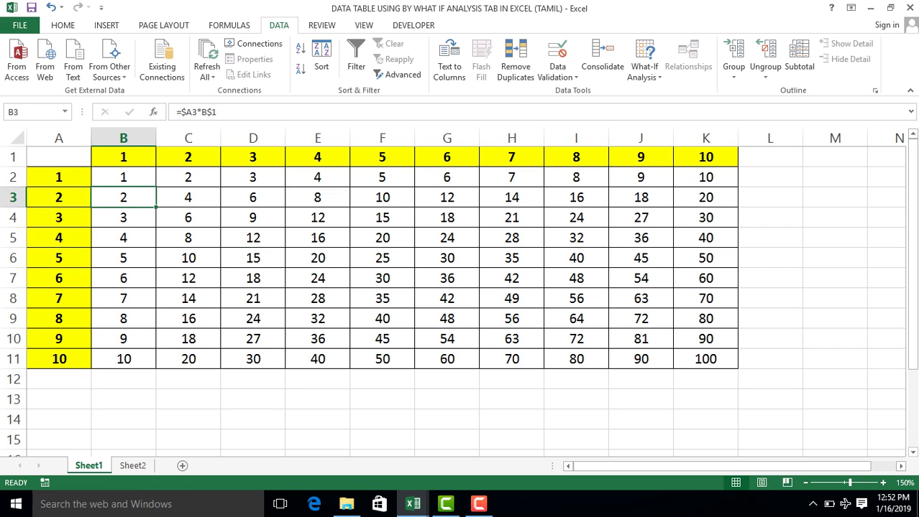
click(123, 176)
click(188, 177)
click(123, 177)
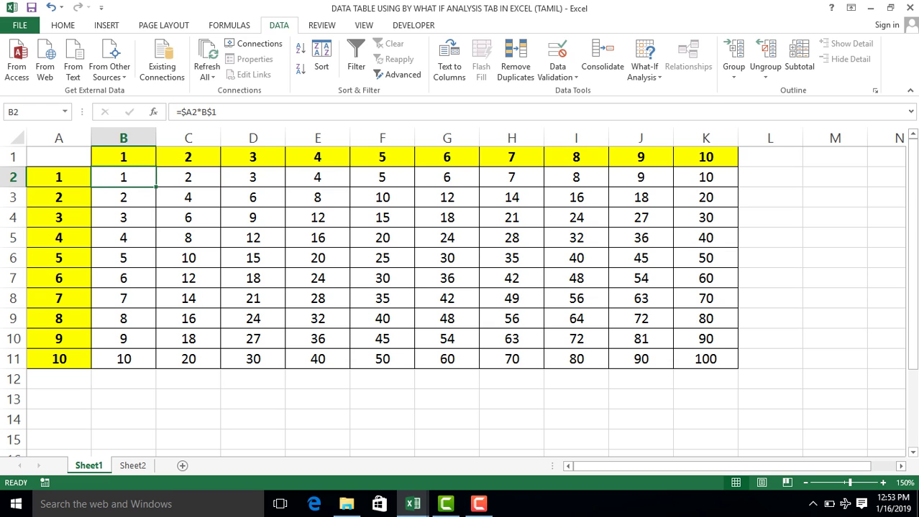
click(188, 177)
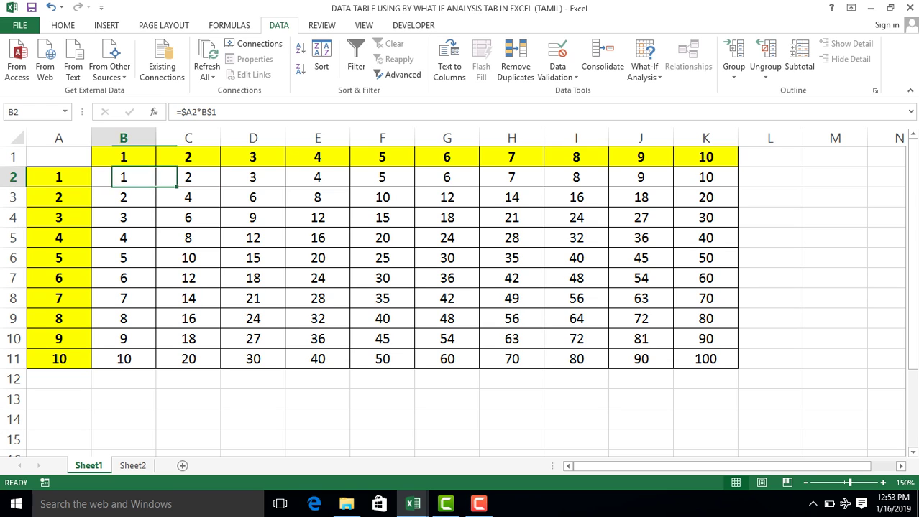
click(122, 176)
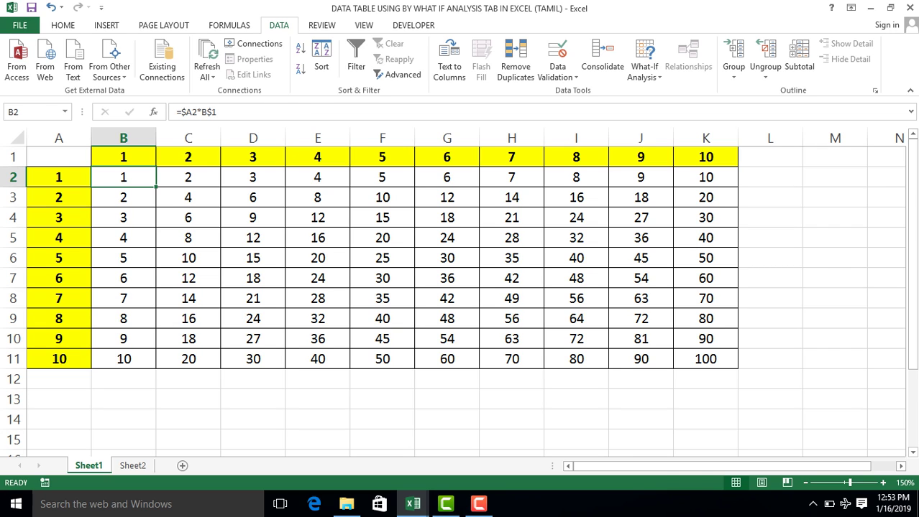
mouse_move(123, 177)
mouse_down()
mouse_move(770, 177)
mouse_move(705, 358)
mouse_up()
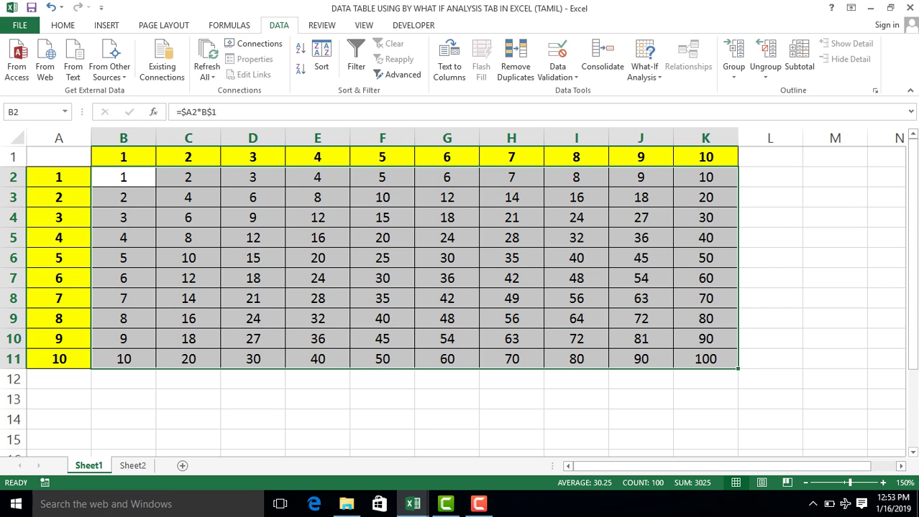
click(132, 466)
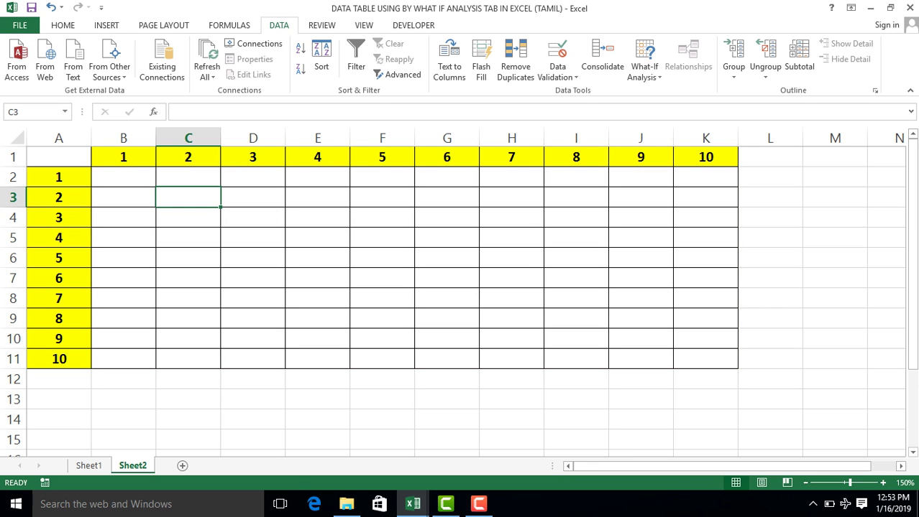
- Review the 1–10 headings in B1:K1 and A2:A11, then type = in corner cell A1
click(59, 156)
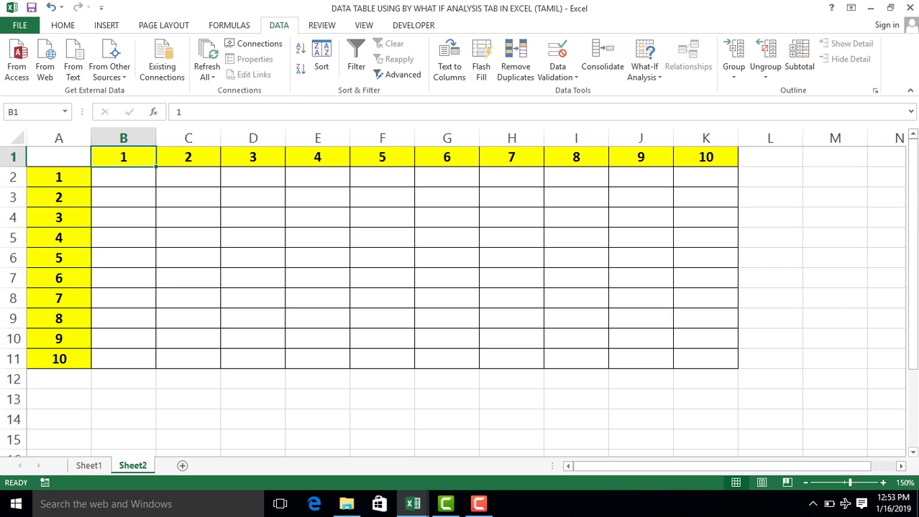
key(ctrl+shift+Right)
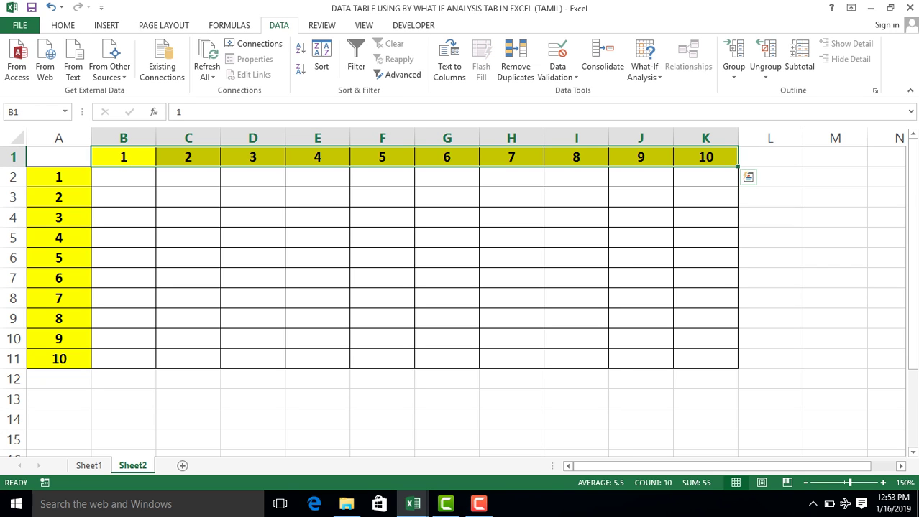
click(59, 177)
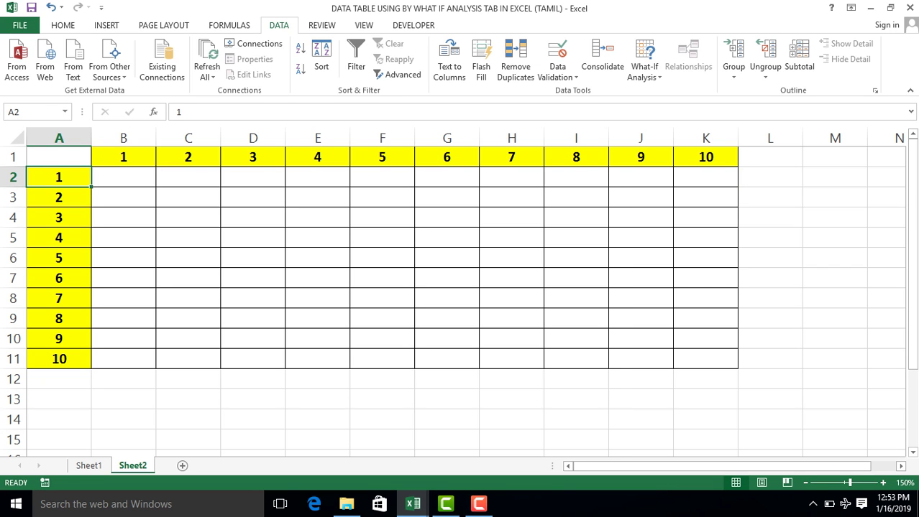
key(ctrl+shift+Down)
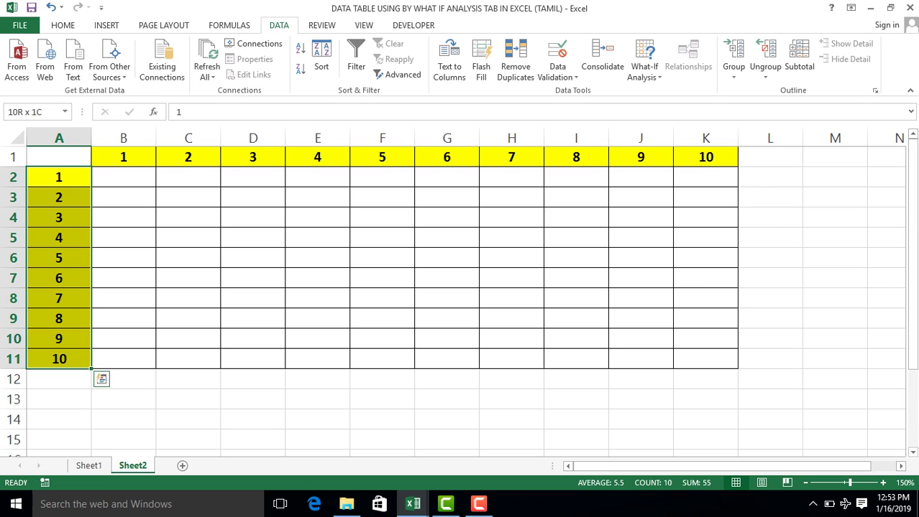
click(123, 177)
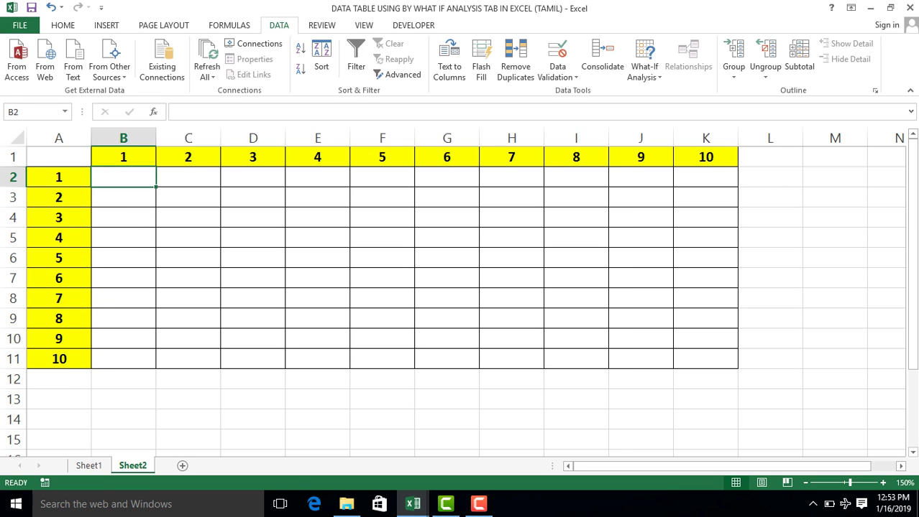
click(59, 157)
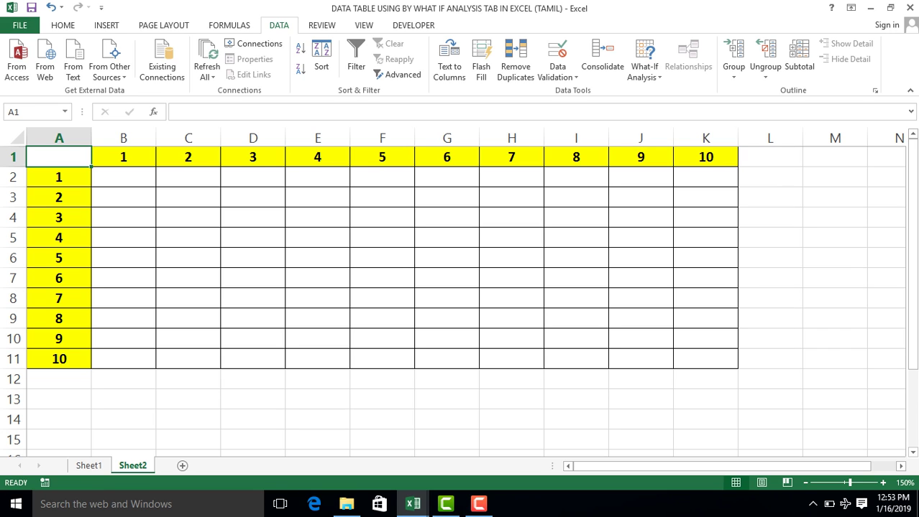
text(=)
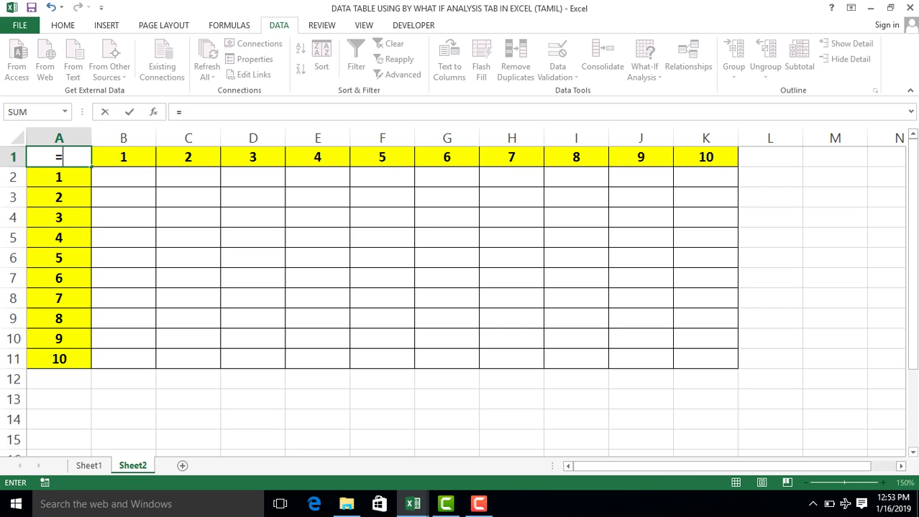
- Enter =L1*A12 in cell A1 by referencing L1 and A12
click(770, 157)
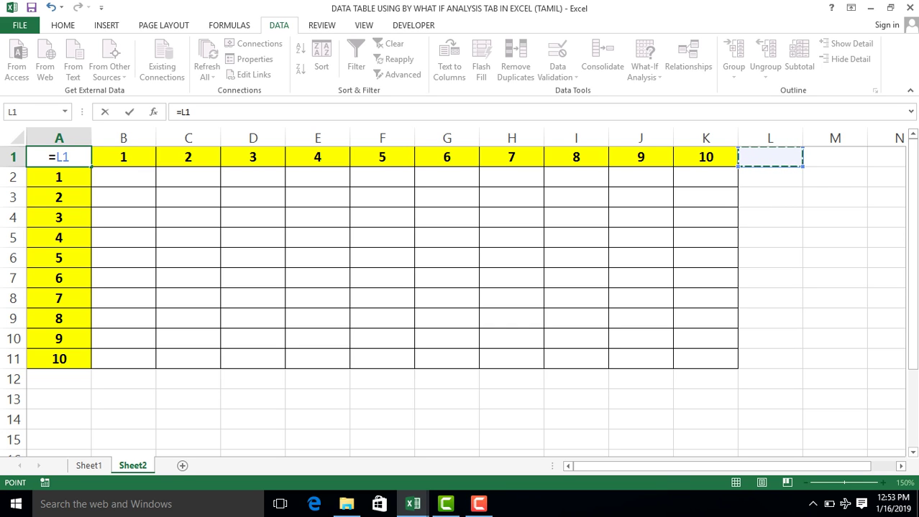
text(*)
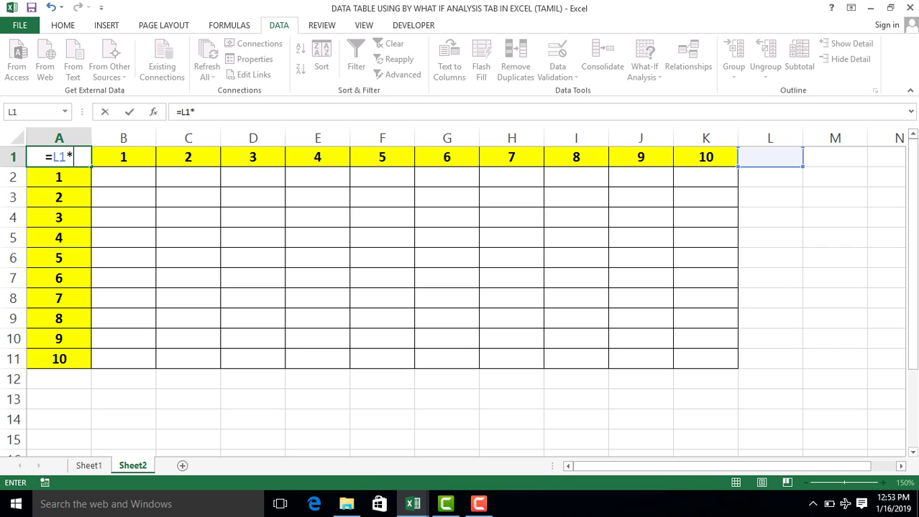
click(59, 379)
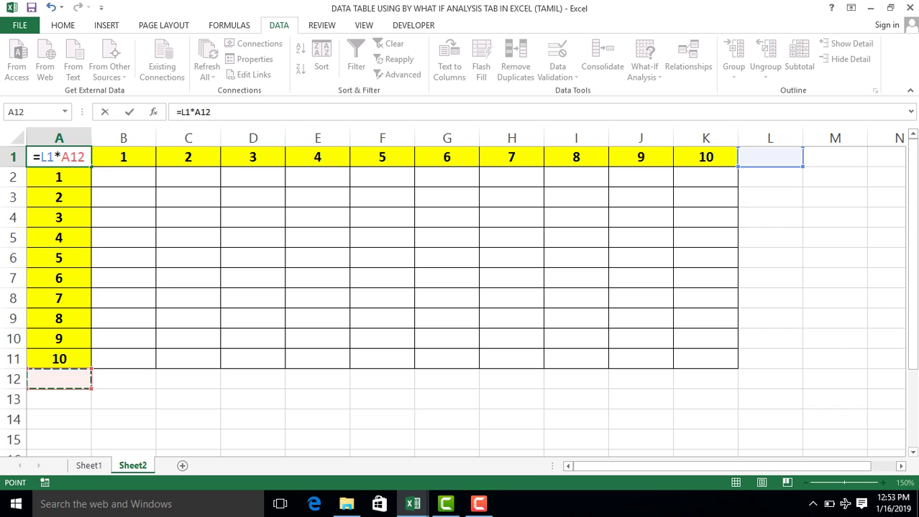
key(Return)
click(59, 157)
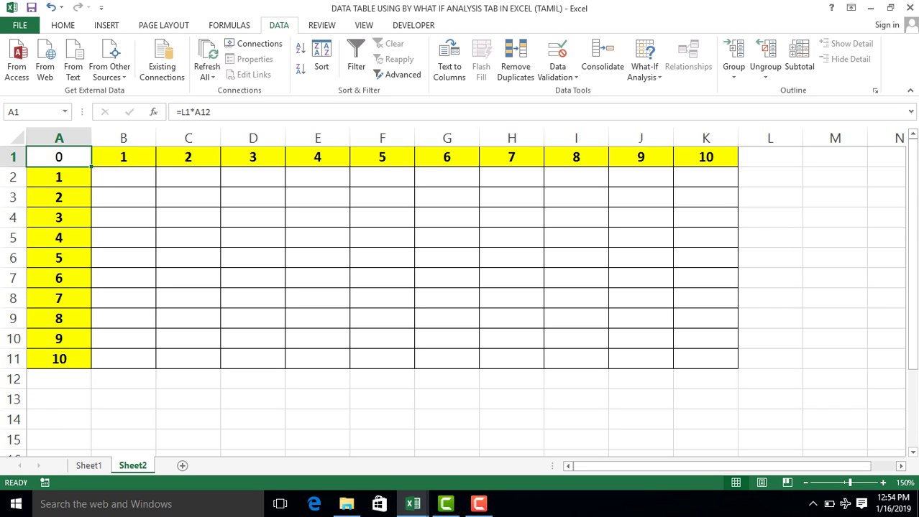
click(770, 156)
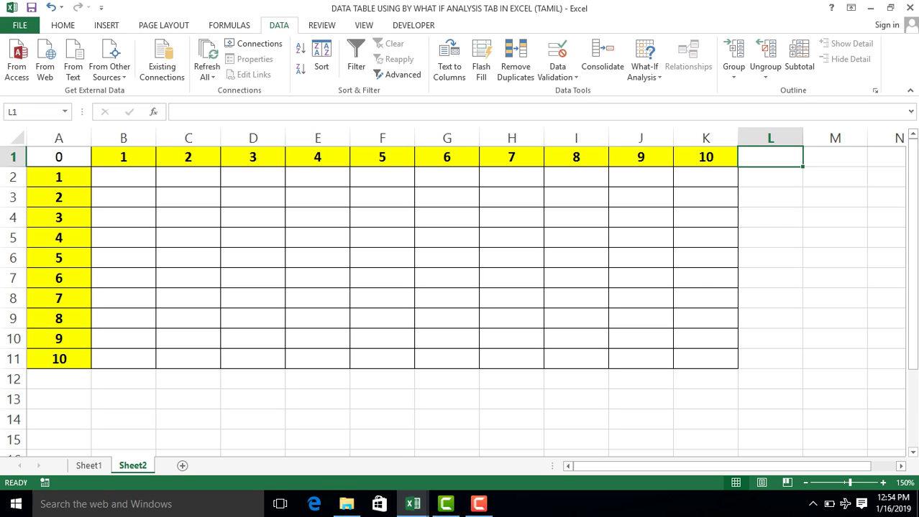
click(59, 157)
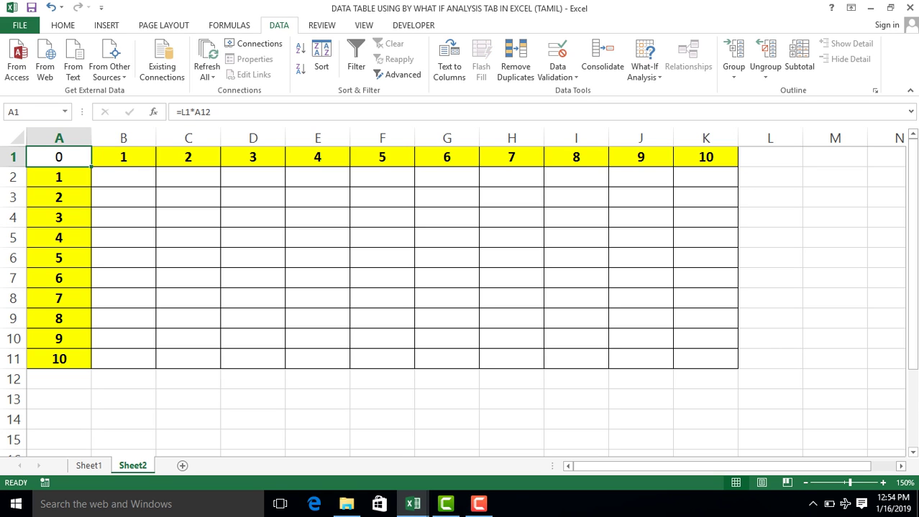
- Test the formula with 2 in L1 and A12 to get 4, then undo the test values
click(770, 156)
text(2)
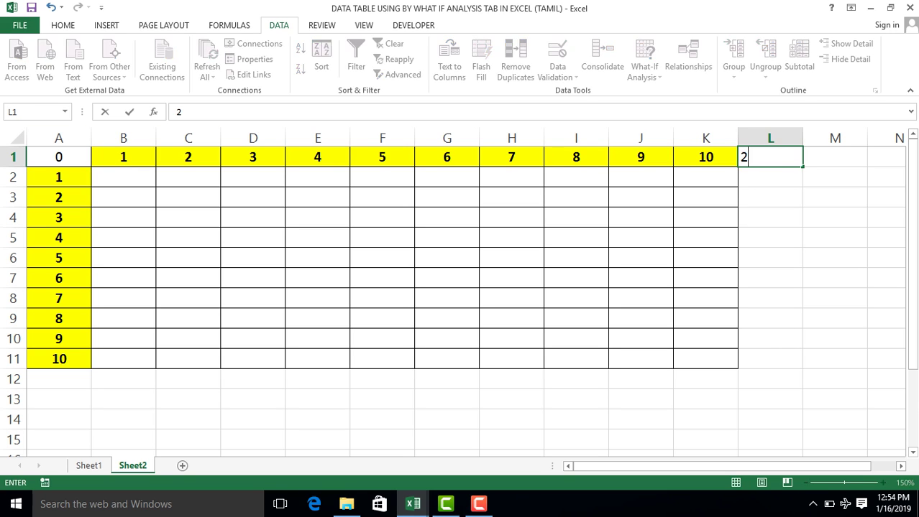
key(Return)
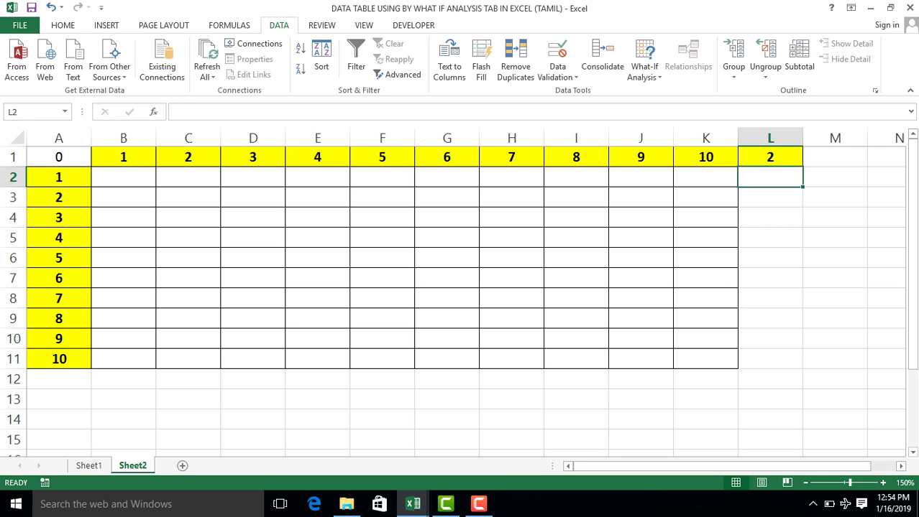
click(59, 380)
text(2)
key(Return)
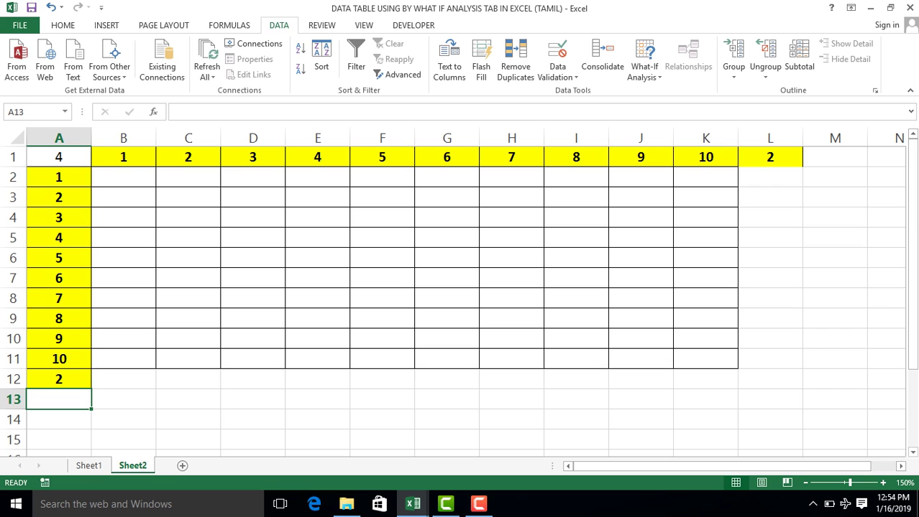
key(ctrl+z)
key(ctrl+z)
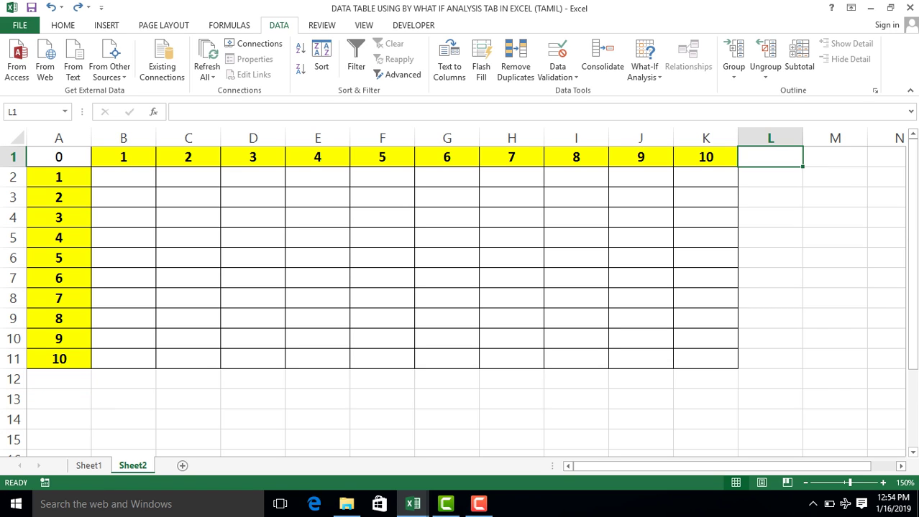
key(Left)
key(Left)
key(Left)
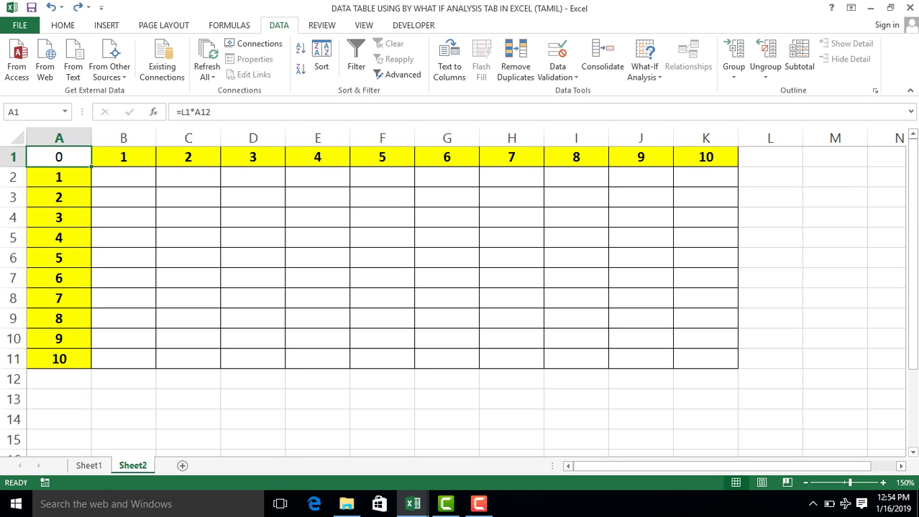
key(F2)
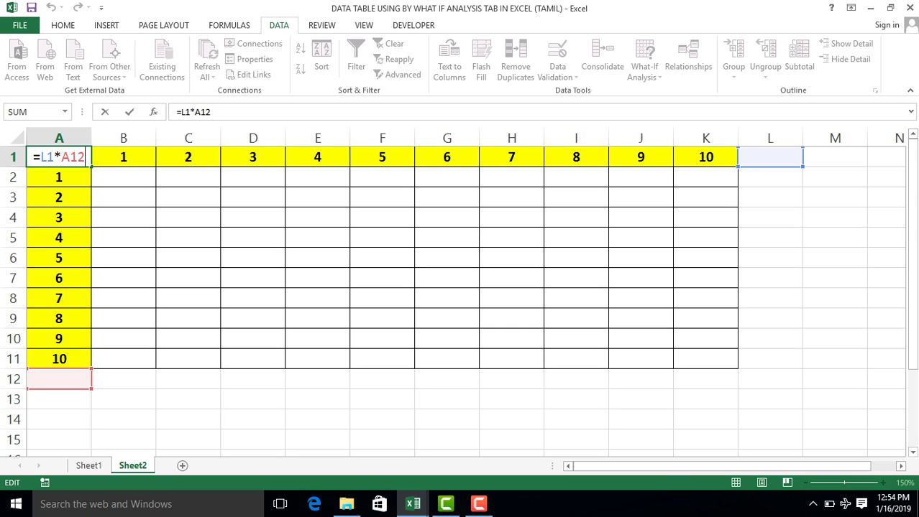
key(Escape)
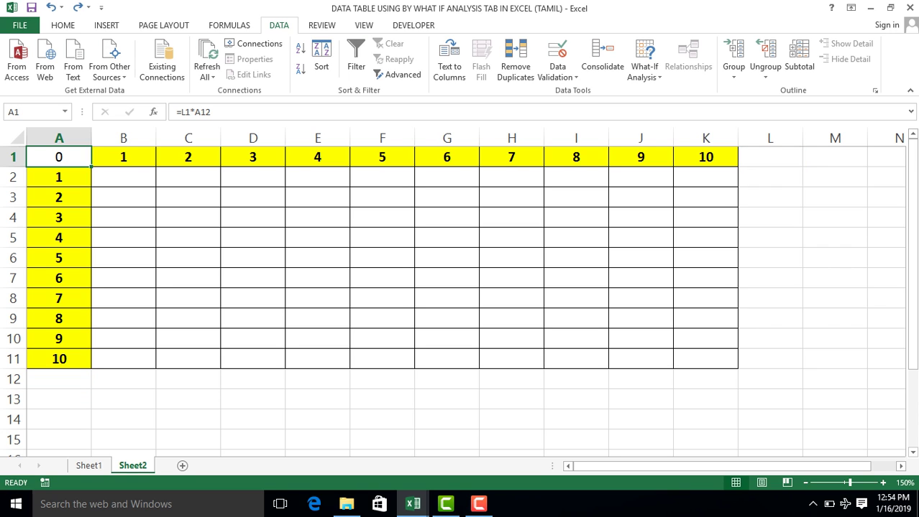
click(123, 157)
- Create a Data Table on A1:K11 with row input $L$1 and column input $A$12
click(59, 156)
mouse_move(59, 157)
mouse_down()
mouse_move(706, 157)
mouse_move(705, 360)
mouse_up()
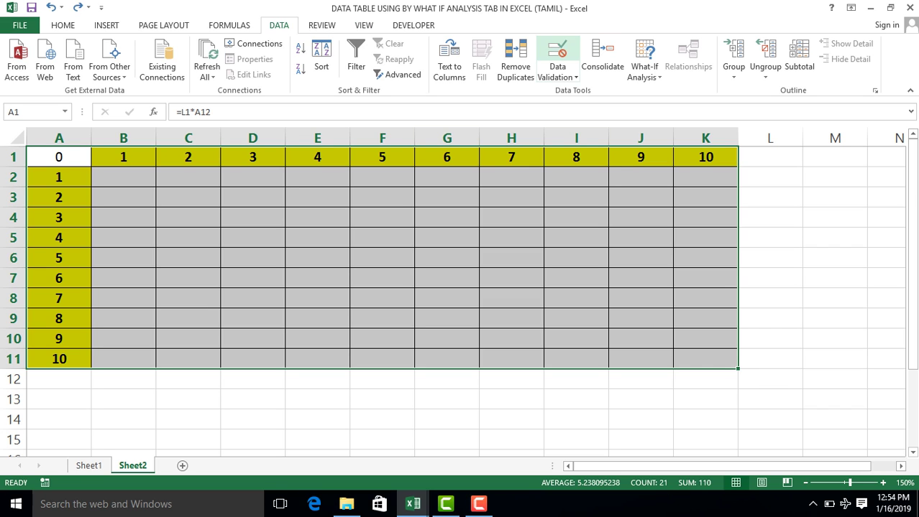
click(644, 63)
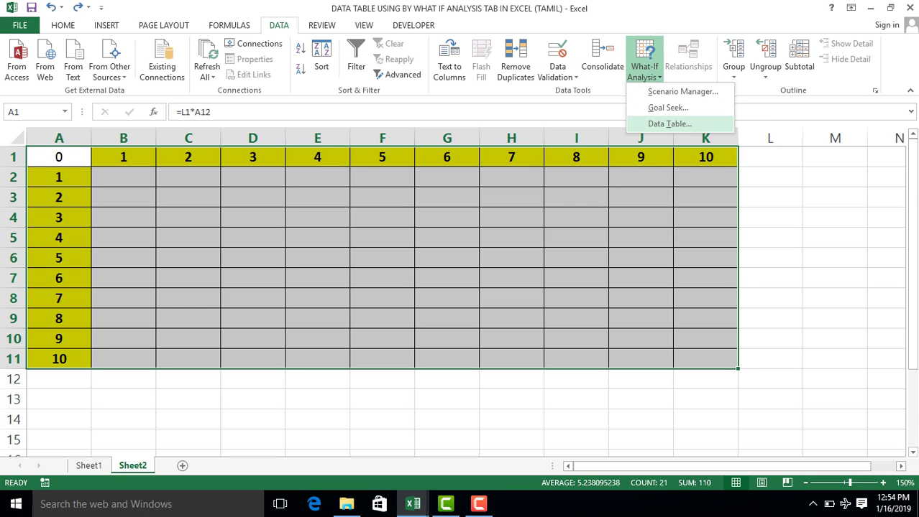
click(665, 122)
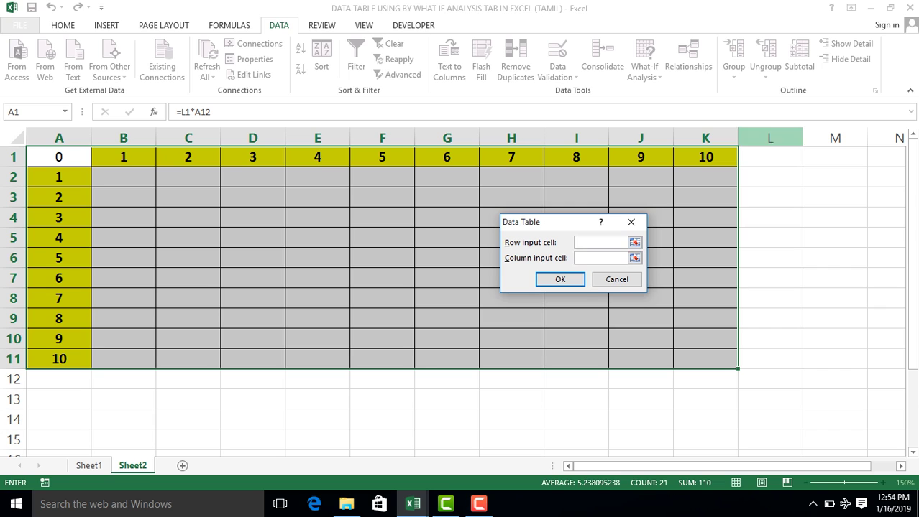
click(770, 157)
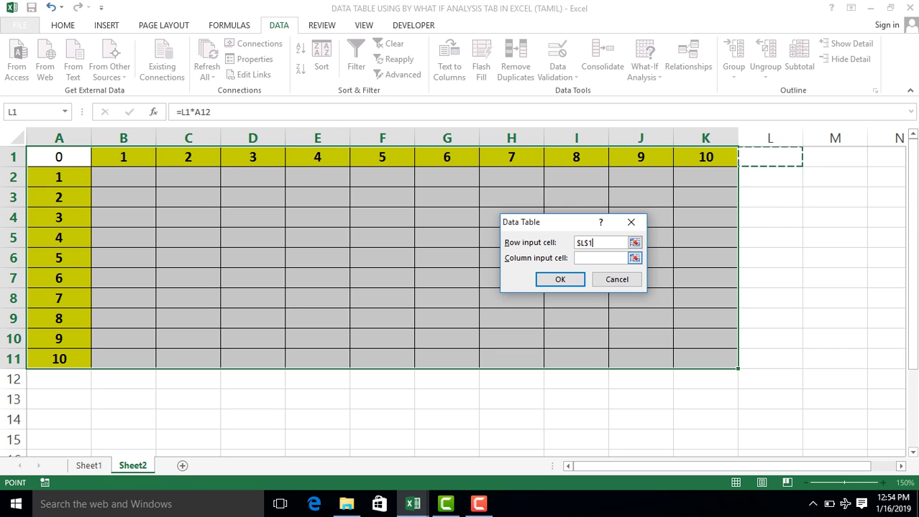
key(Tab)
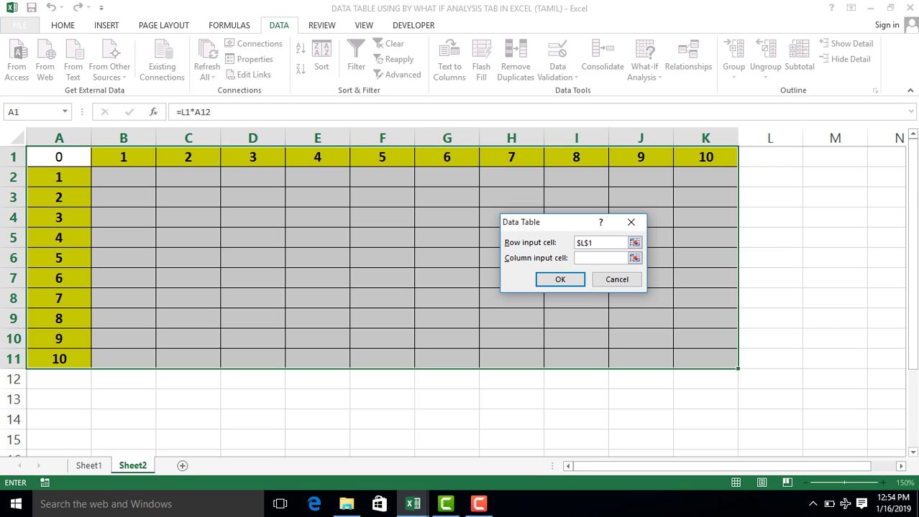
click(59, 379)
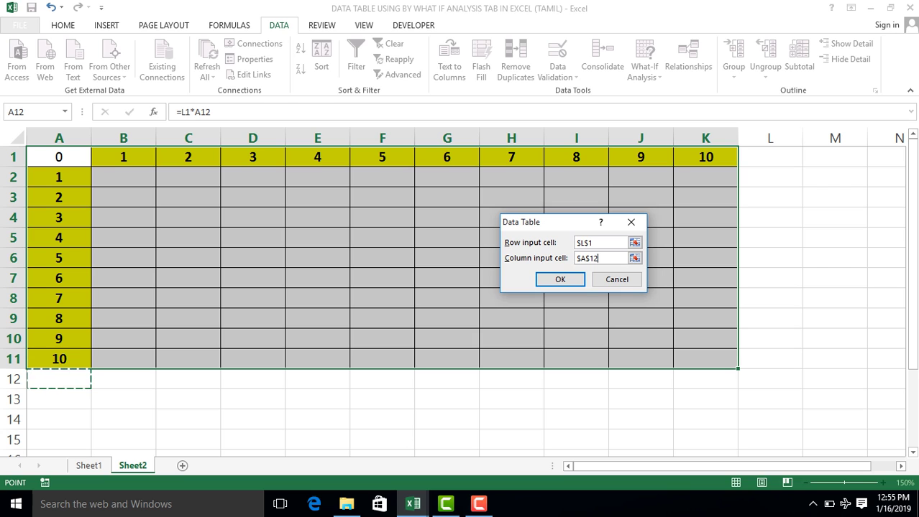
click(560, 280)
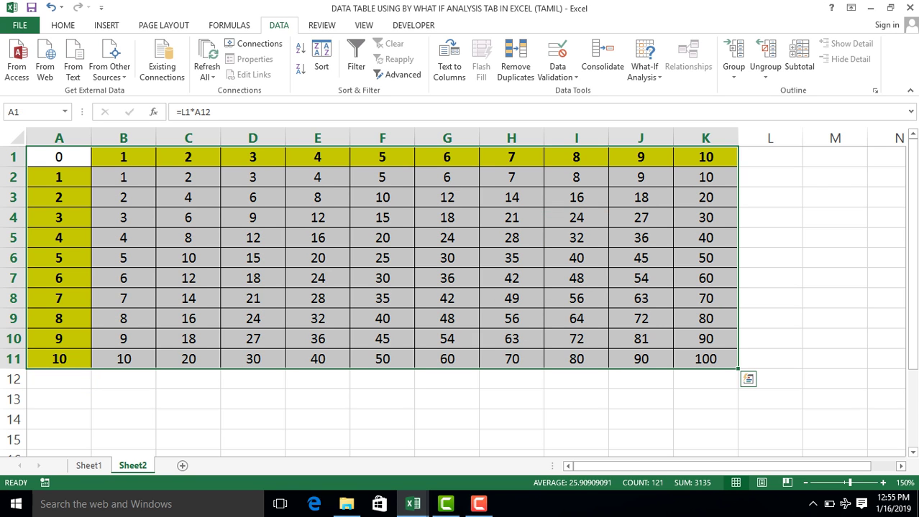
click(124, 177)
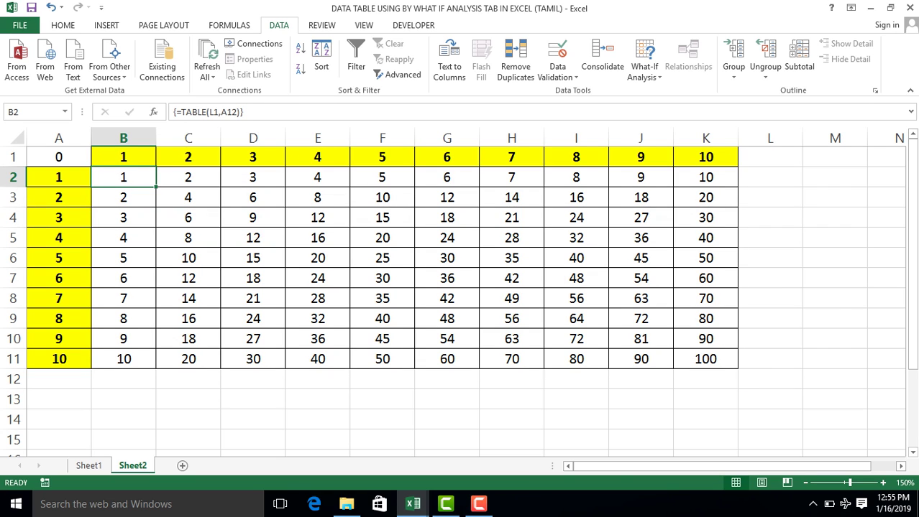
key(ctrl+shift+Right)
key(ctrl+shift+Down)
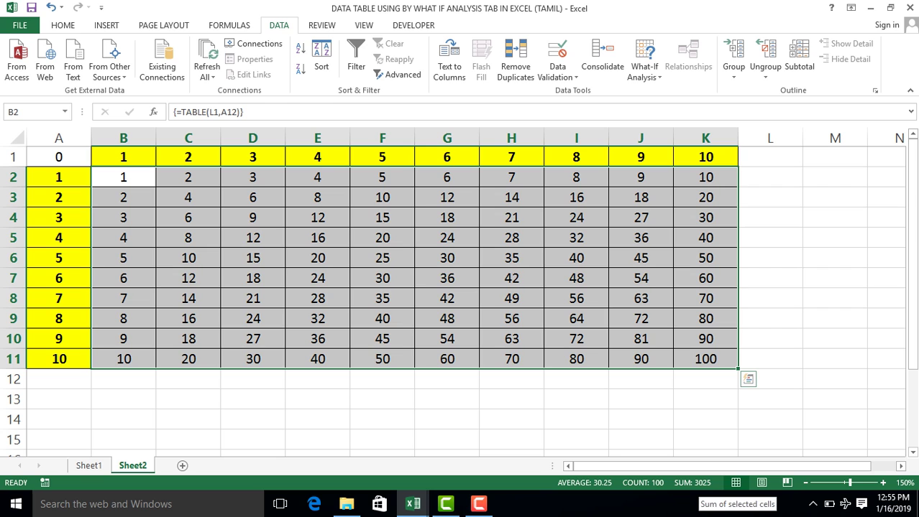
drag(123, 177, 512, 177)
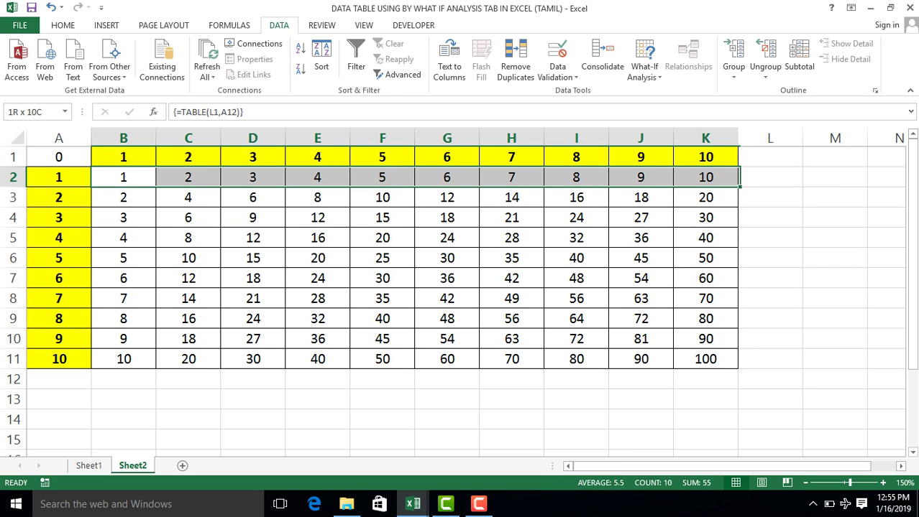
drag(512, 177, 730, 359)
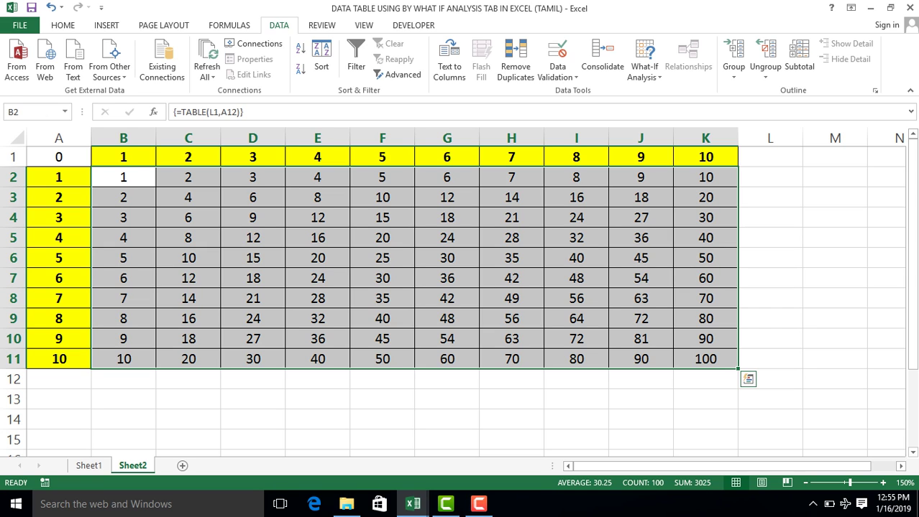
click(88, 465)
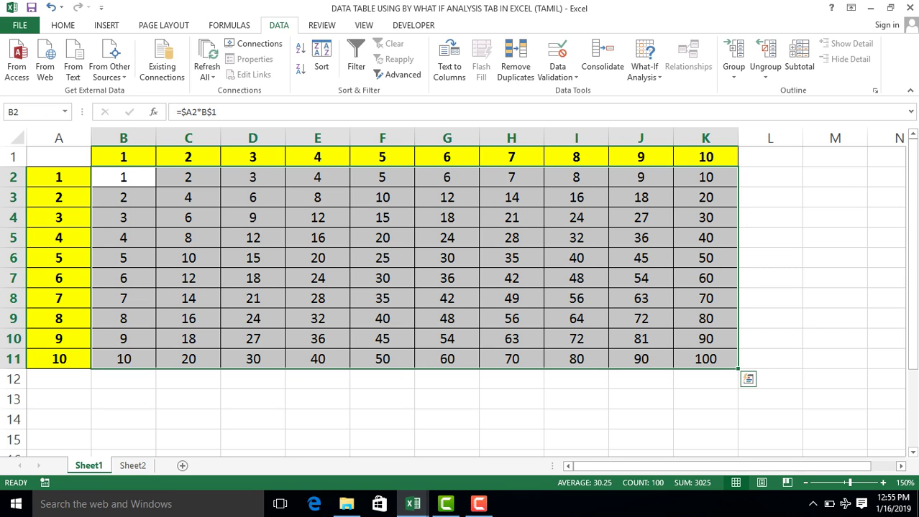
click(123, 298)
click(123, 177)
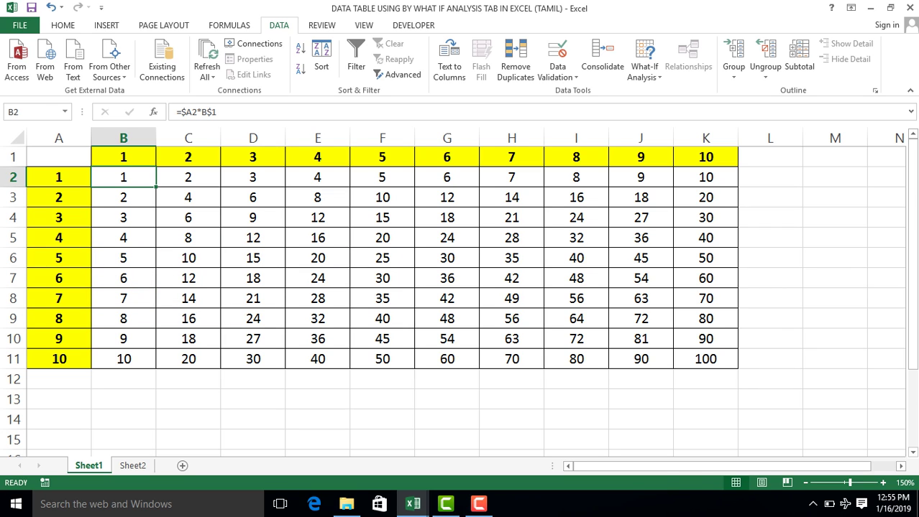
mouse_move(123, 177)
mouse_down()
mouse_move(770, 176)
mouse_move(705, 176)
mouse_move(705, 359)
mouse_up()
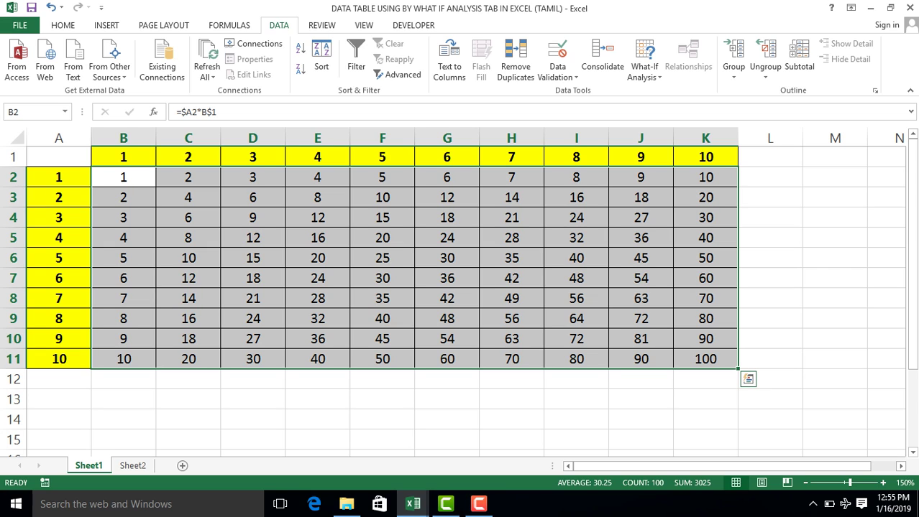
click(133, 466)
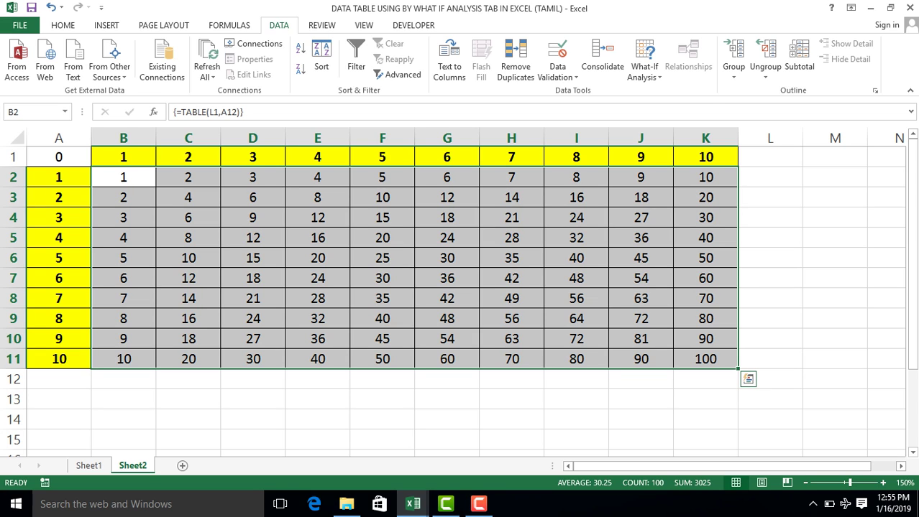
click(189, 298)
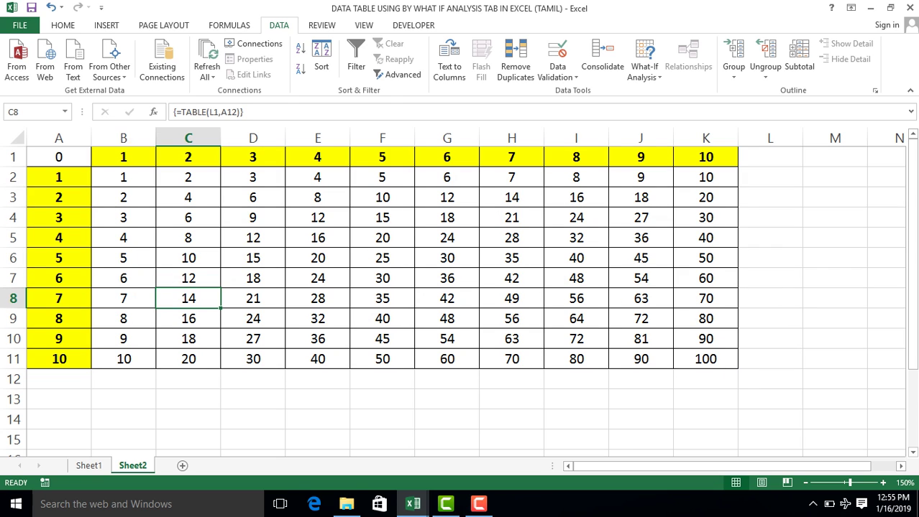
click(123, 177)
click(188, 258)
key(F2)
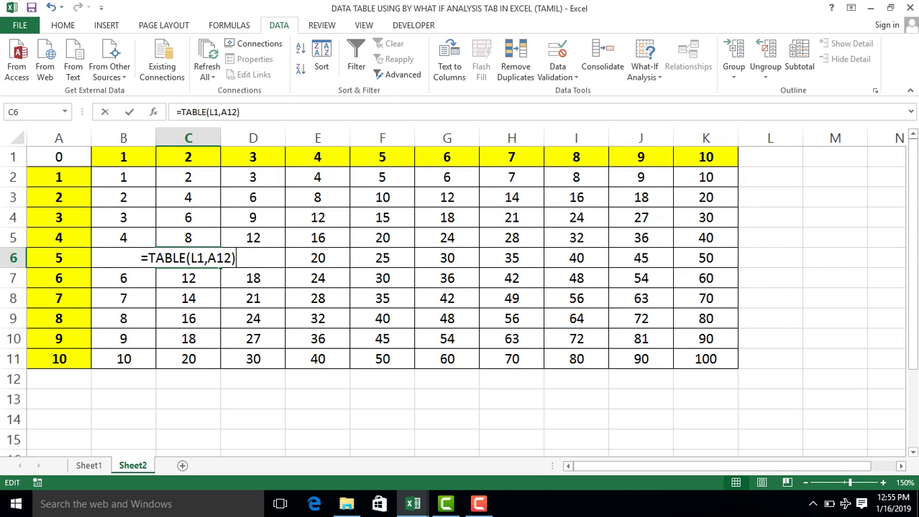
key(Escape)
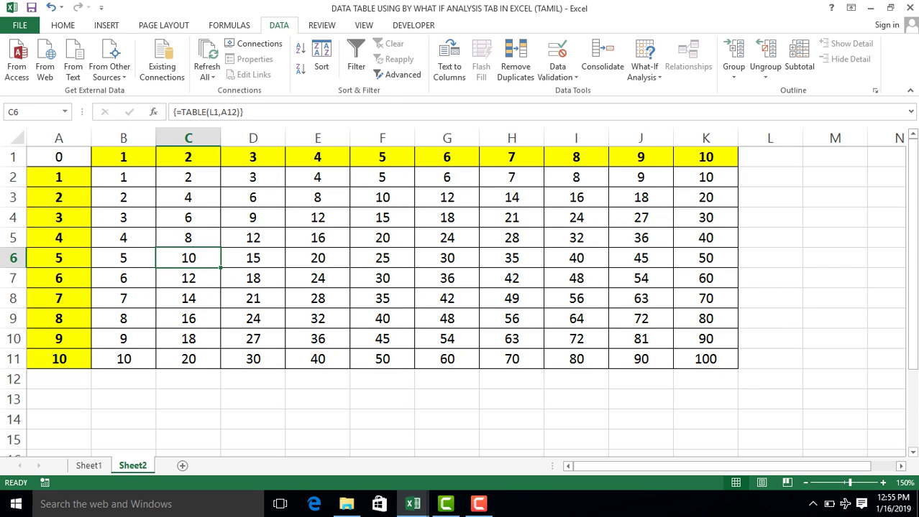
key(F2)
key(Escape)
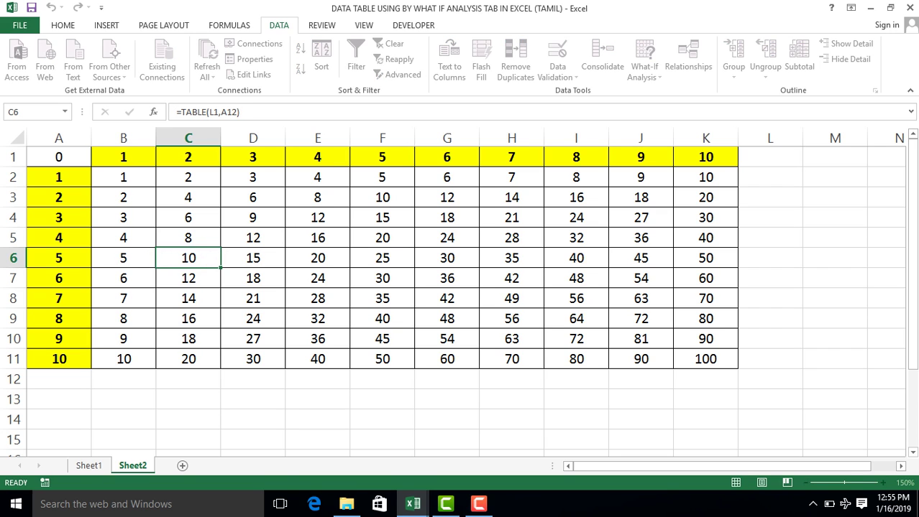
click(58, 278)
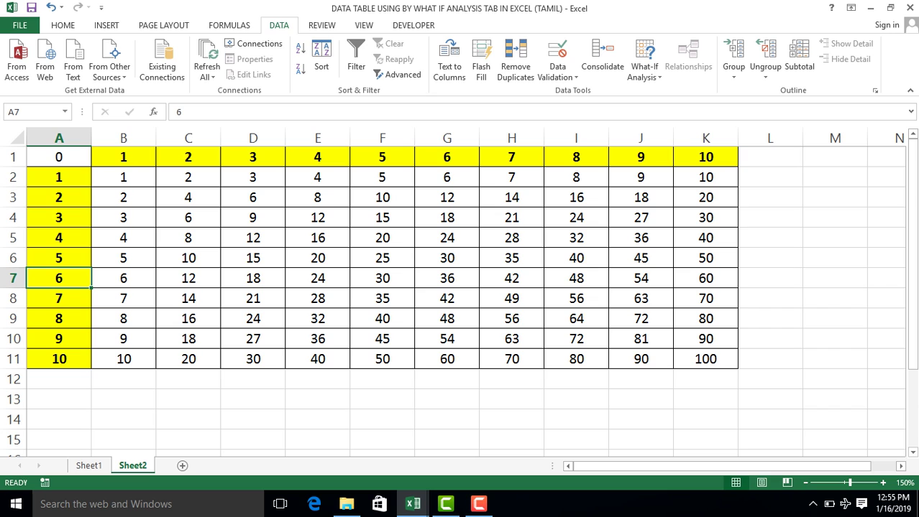
key(Right)
key(Right)
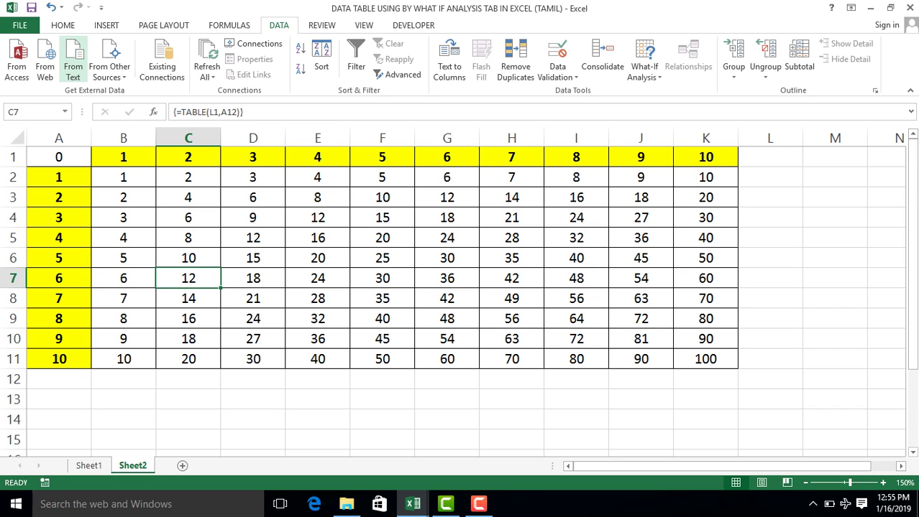
click(62, 25)
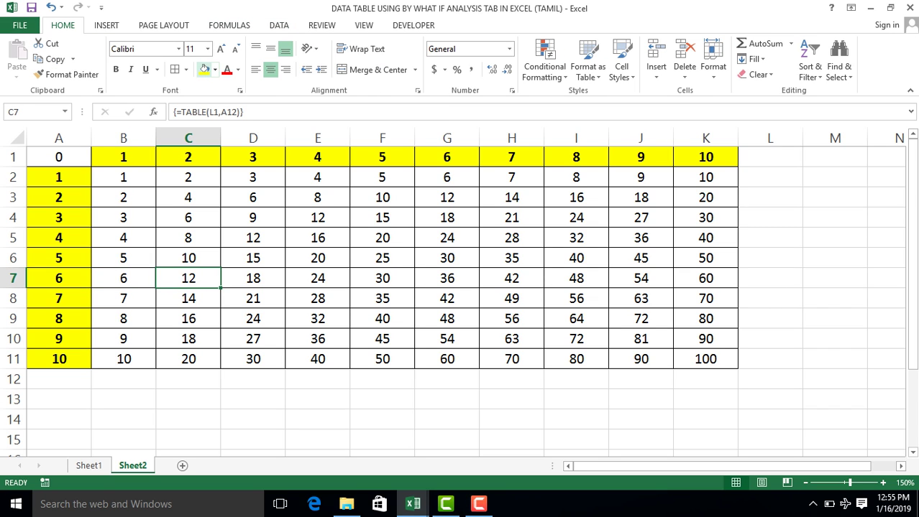
click(205, 70)
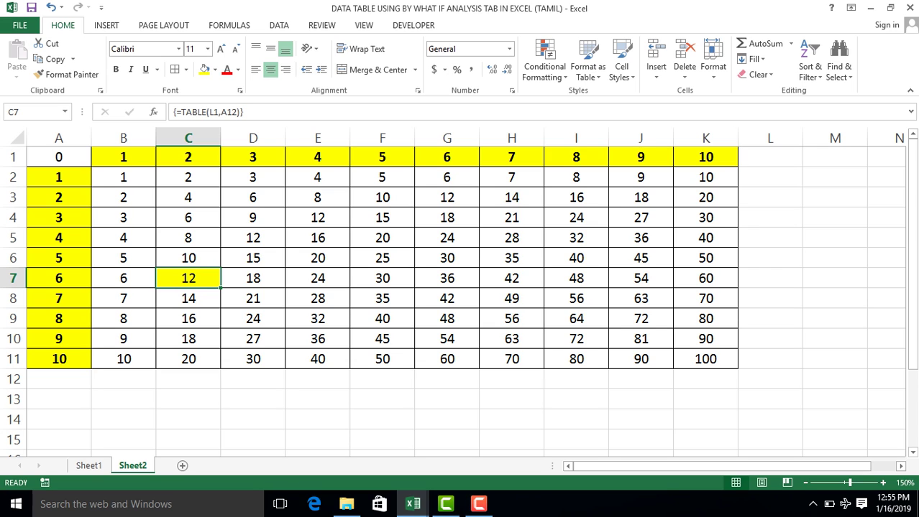
click(188, 157)
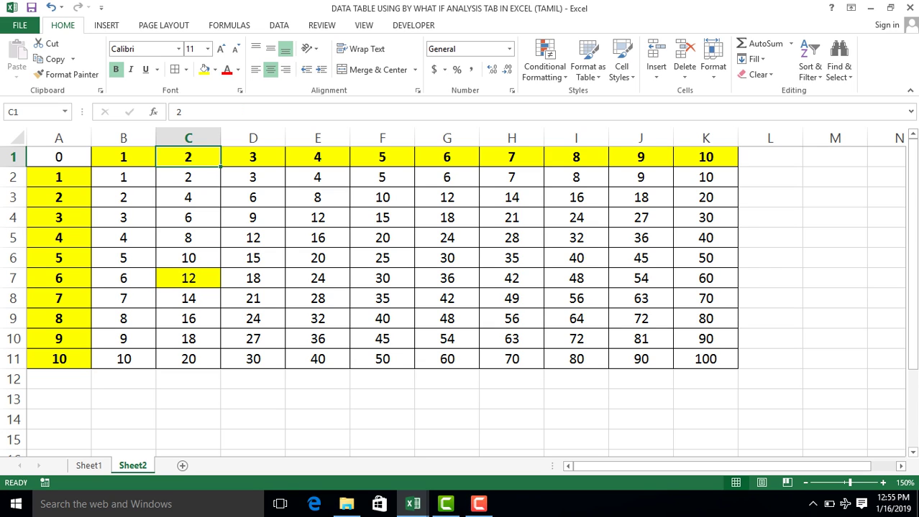
click(59, 278)
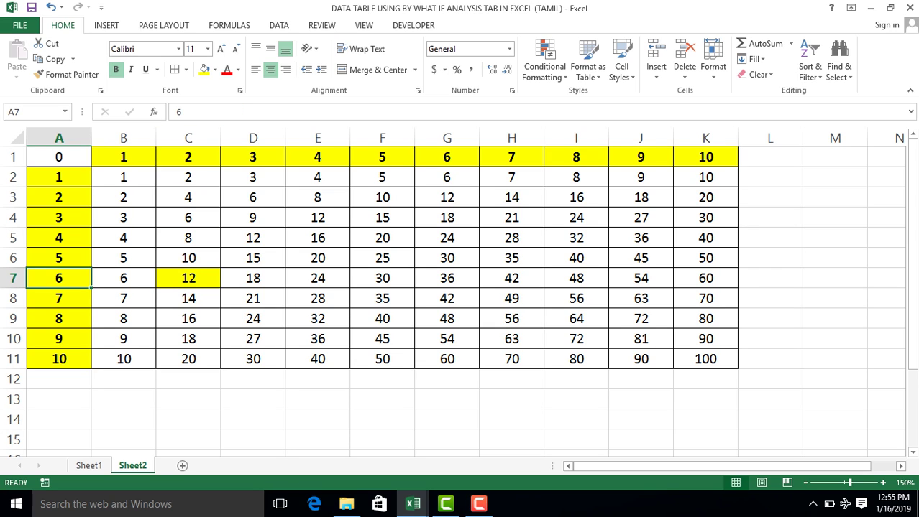
click(187, 156)
click(188, 279)
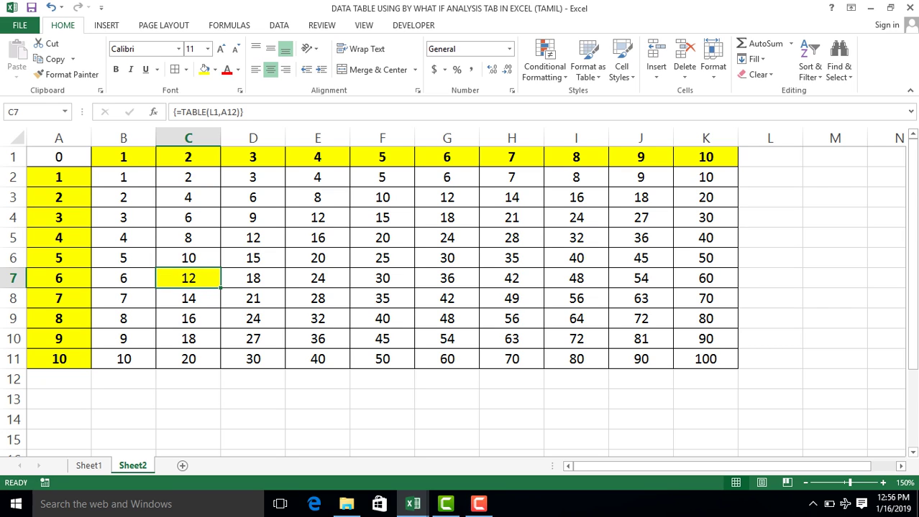
key(ctrl+z)
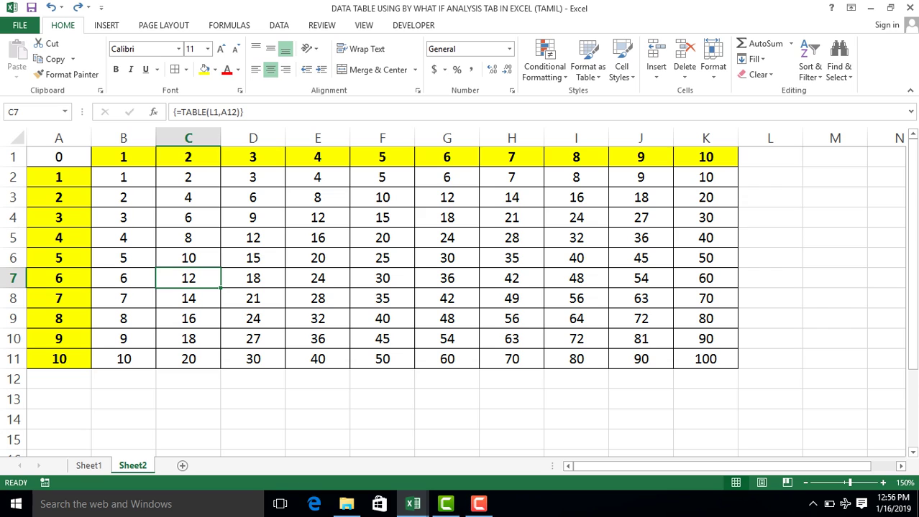
click(187, 156)
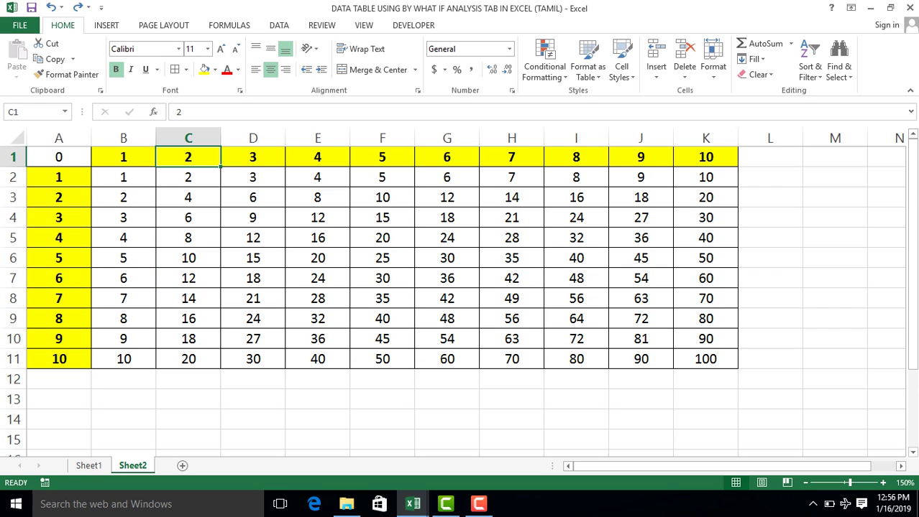
click(59, 278)
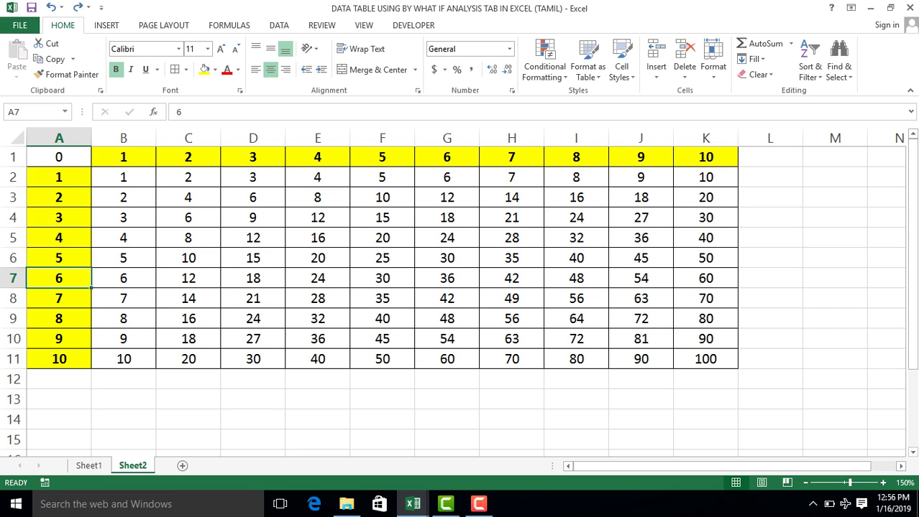
click(188, 298)
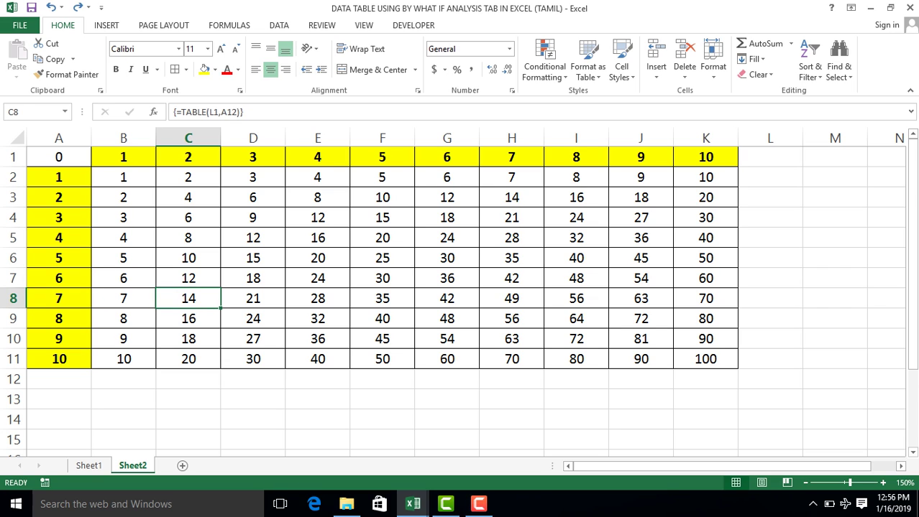
click(59, 157)
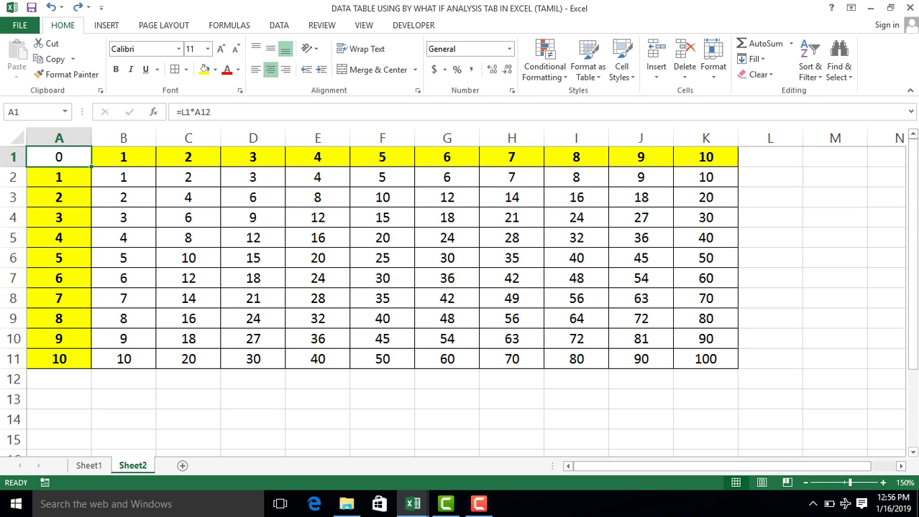
- Change A1's formula to =L1+A12 and spot-check the resulting sums in the table
double_click(62, 157)
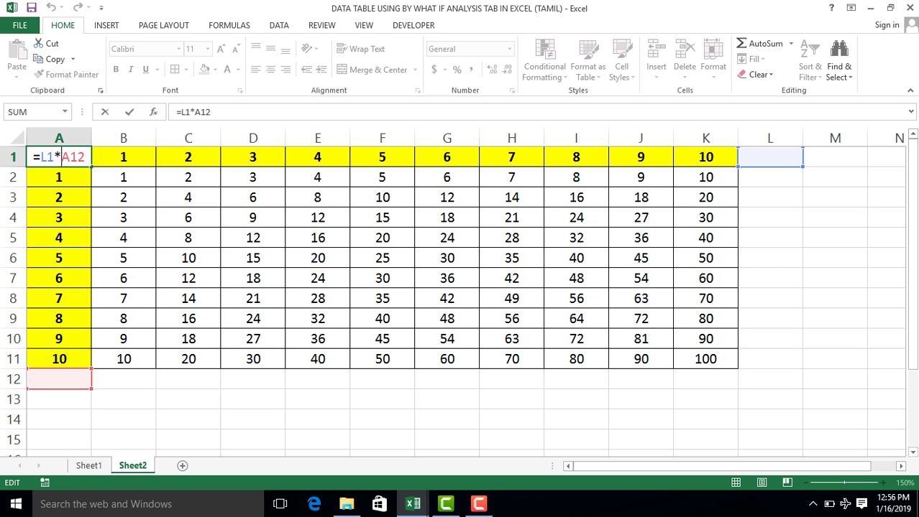
key(BackSpace)
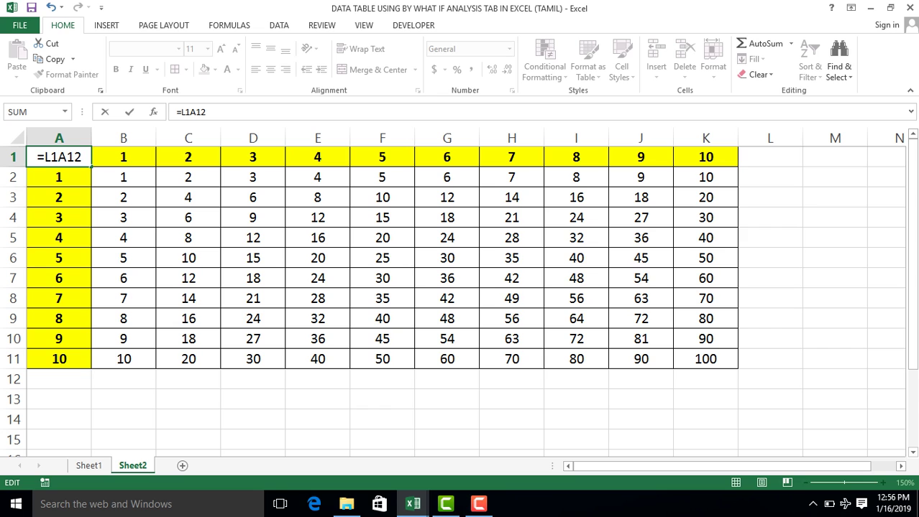
text(+)
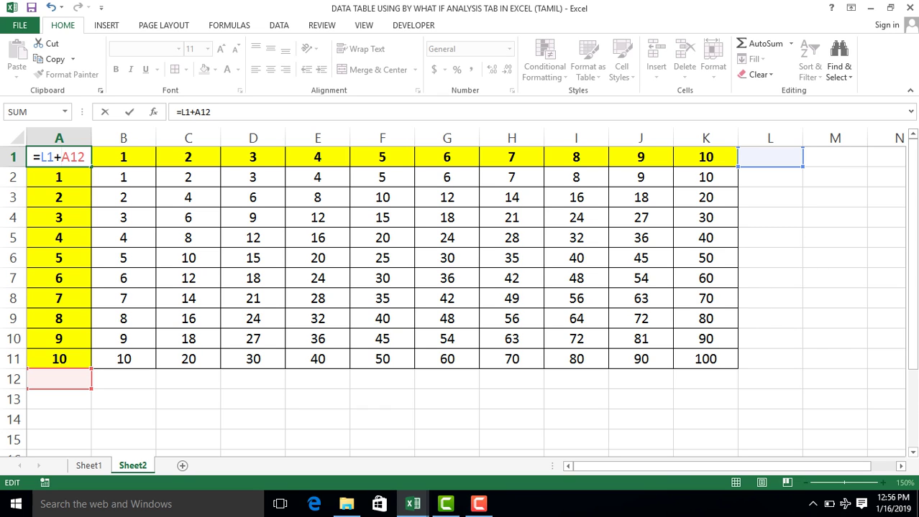
key(Return)
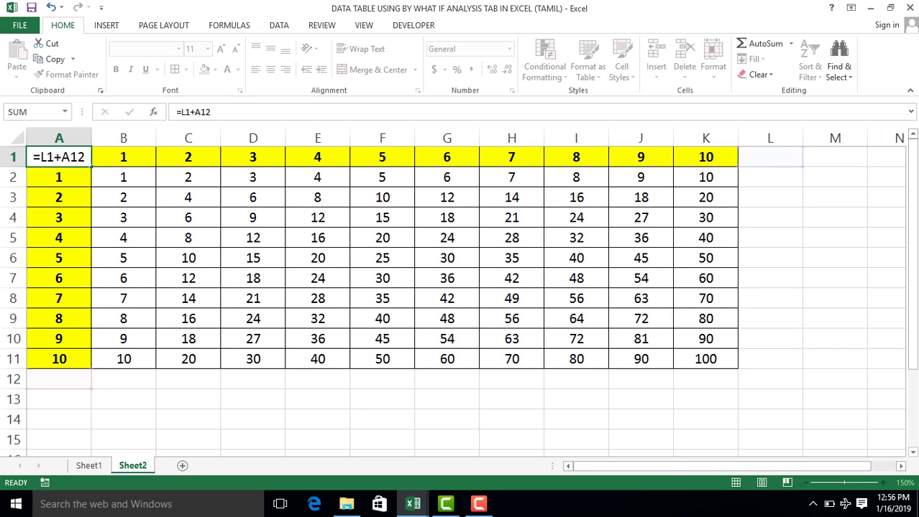
click(123, 197)
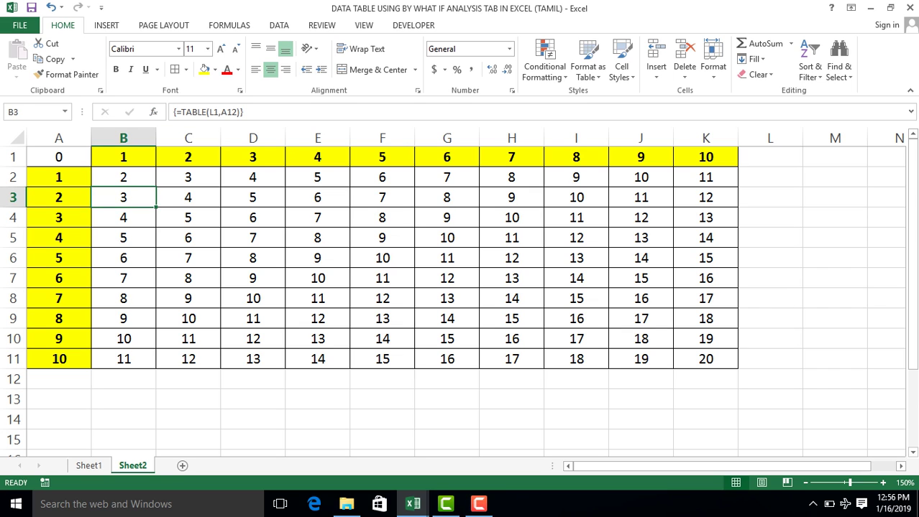
click(187, 258)
click(188, 277)
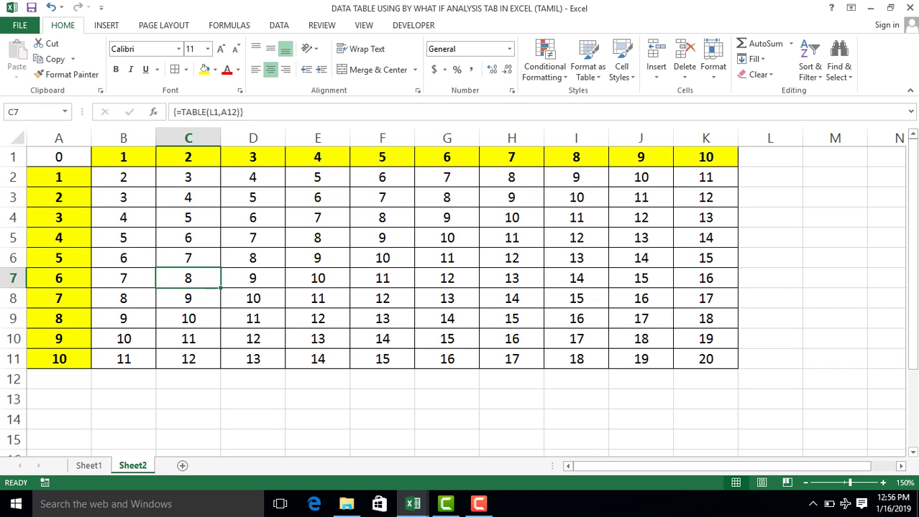
click(58, 156)
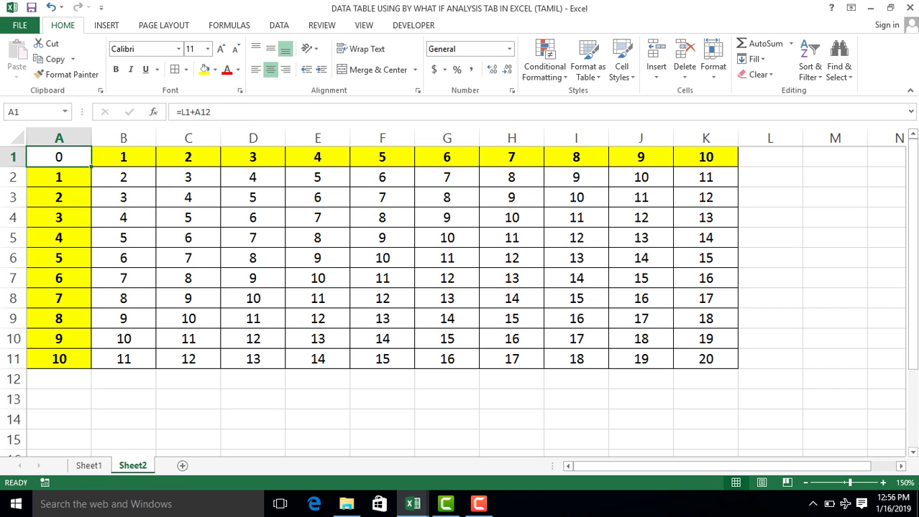
double_click(58, 157)
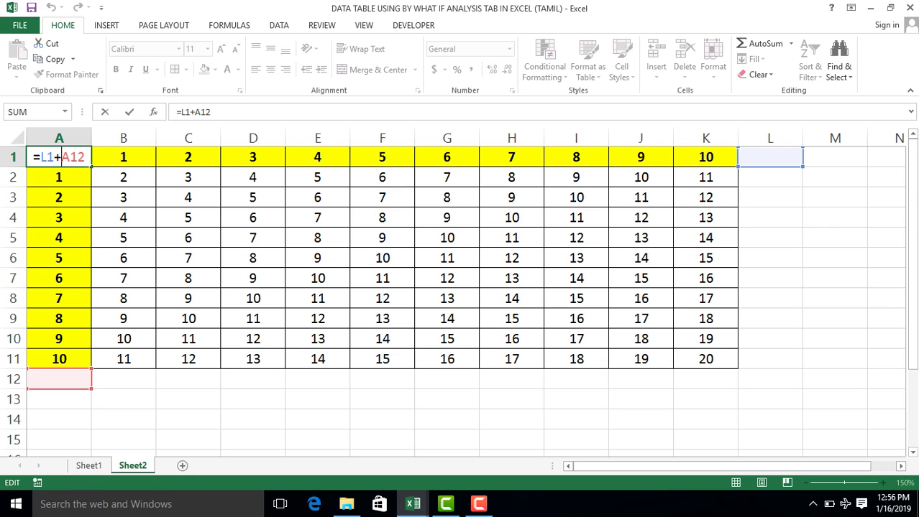
key(Escape)
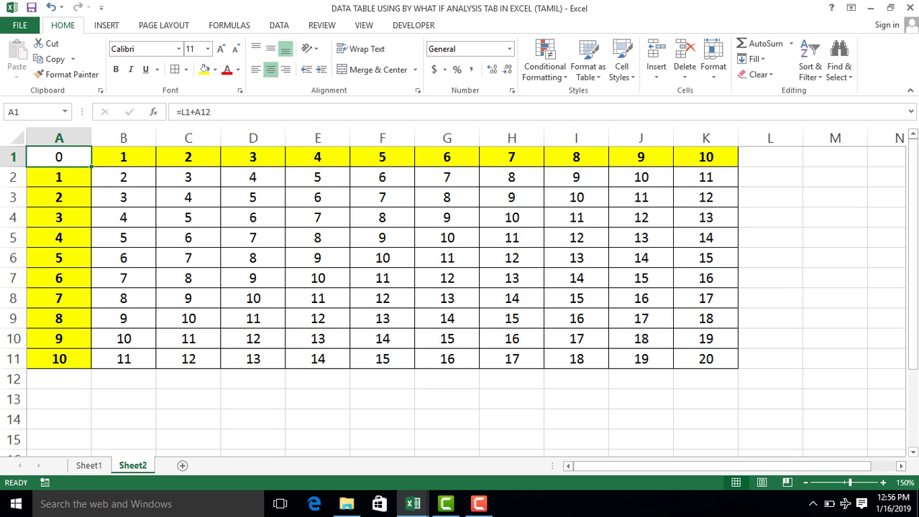
click(770, 157)
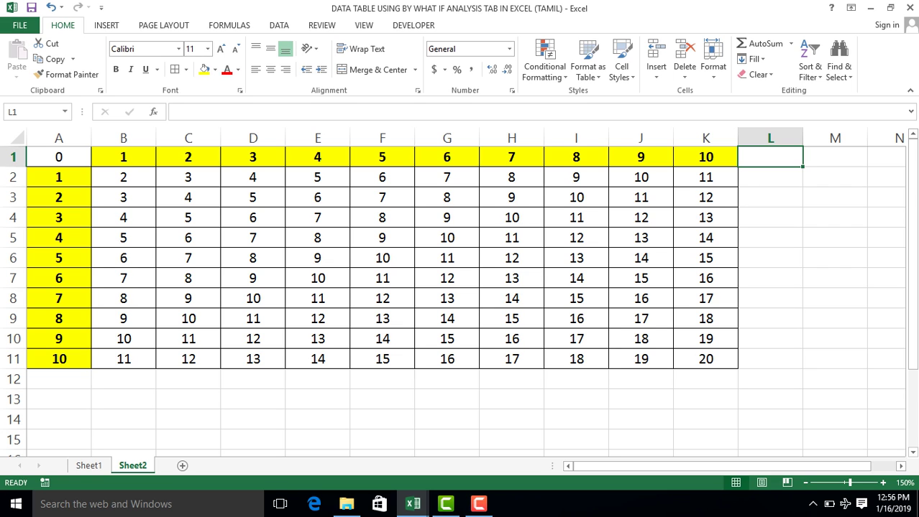
- Change A1's formula to =L1-A12 so the table shows differences from -9 to 9
double_click(61, 157)
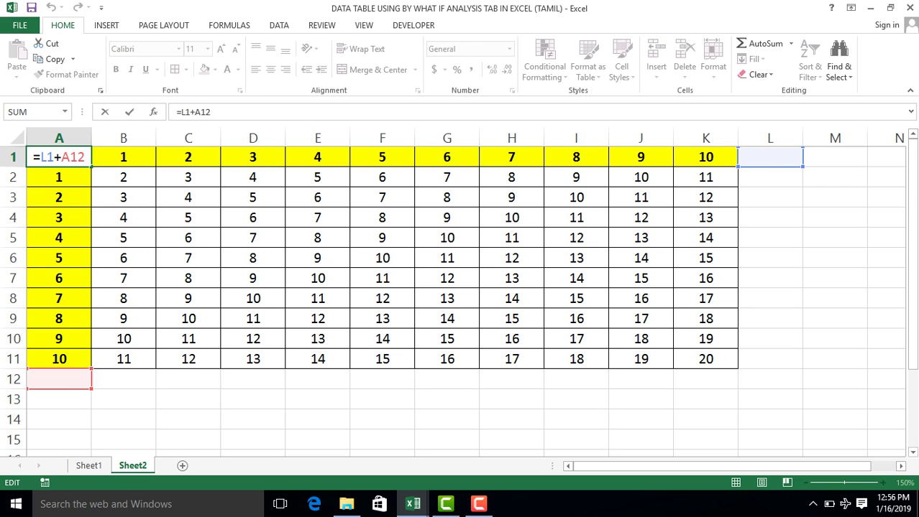
key(BackSpace)
text(-)
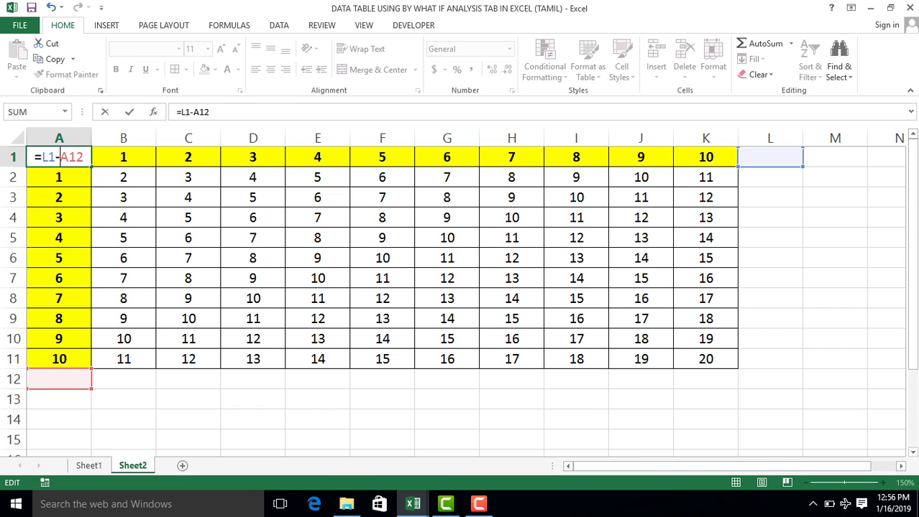
key(ctrl+Return)
key(Return)
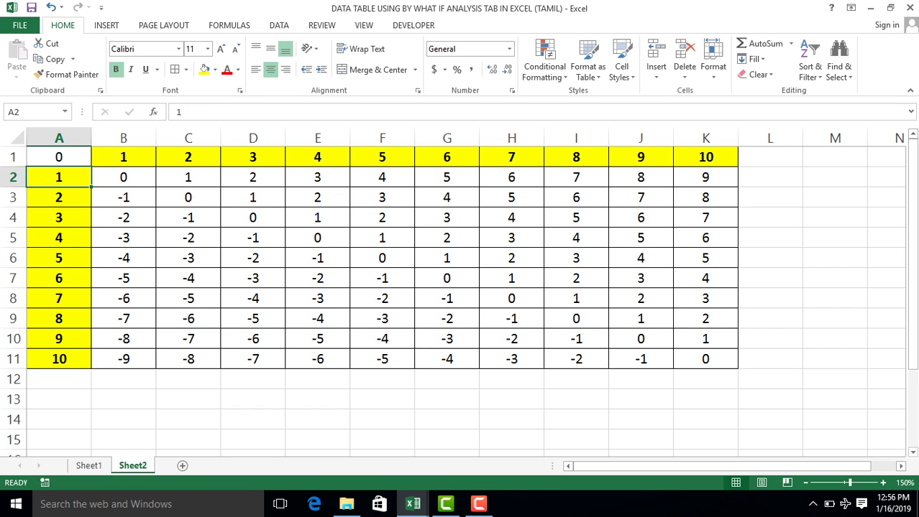
double_click(61, 156)
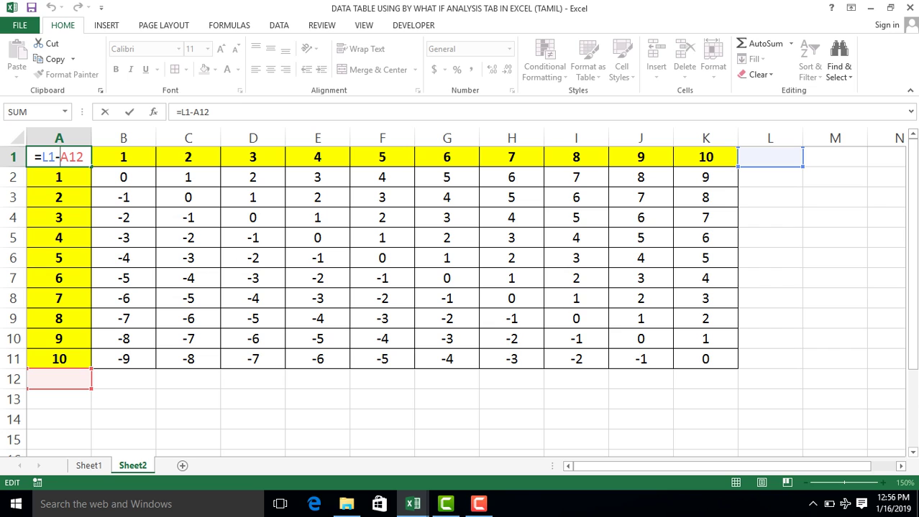
key(Escape)
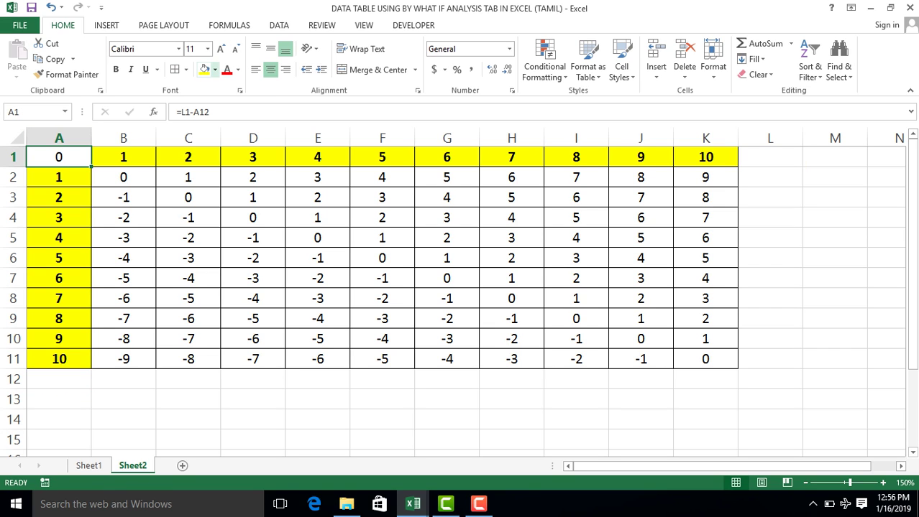
- Fill cell A1 light blue
click(215, 69)
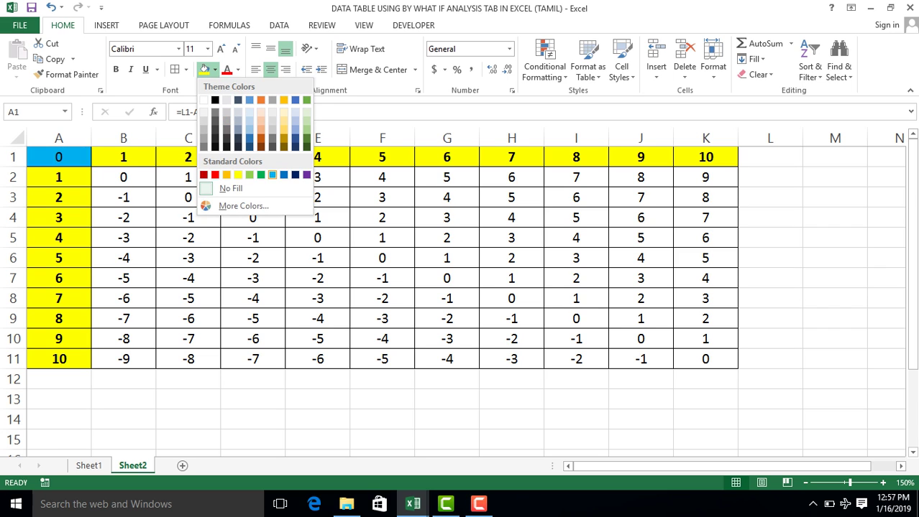
click(272, 174)
key(F2)
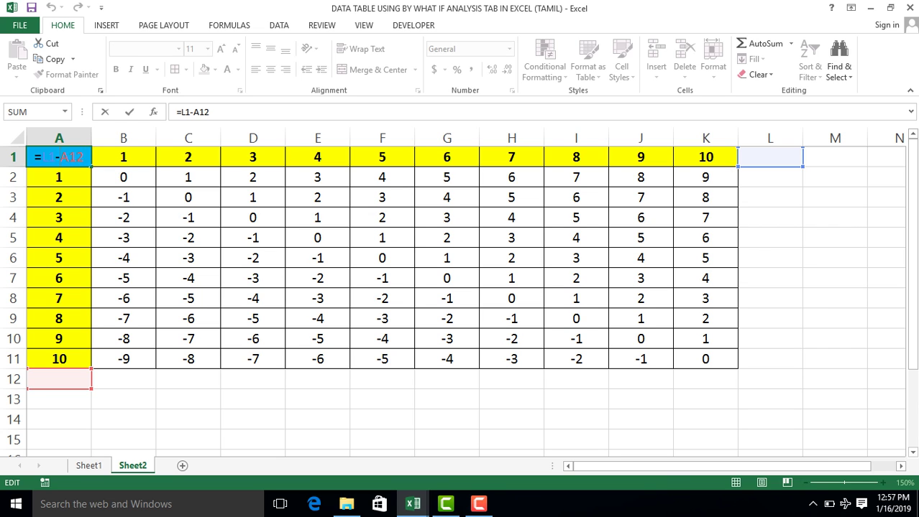
- Change A1's formula to =L1/A12 to show the division table
key(BackSpace)
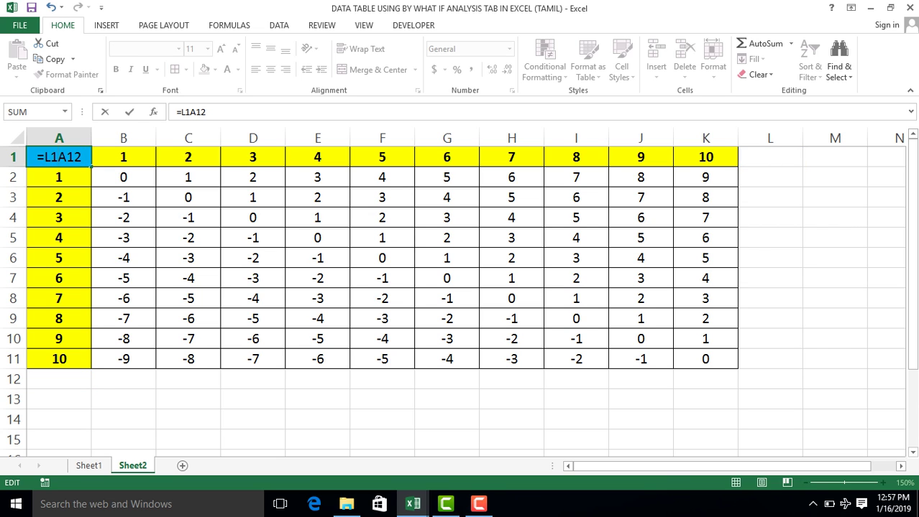
text(/)
key(Return)
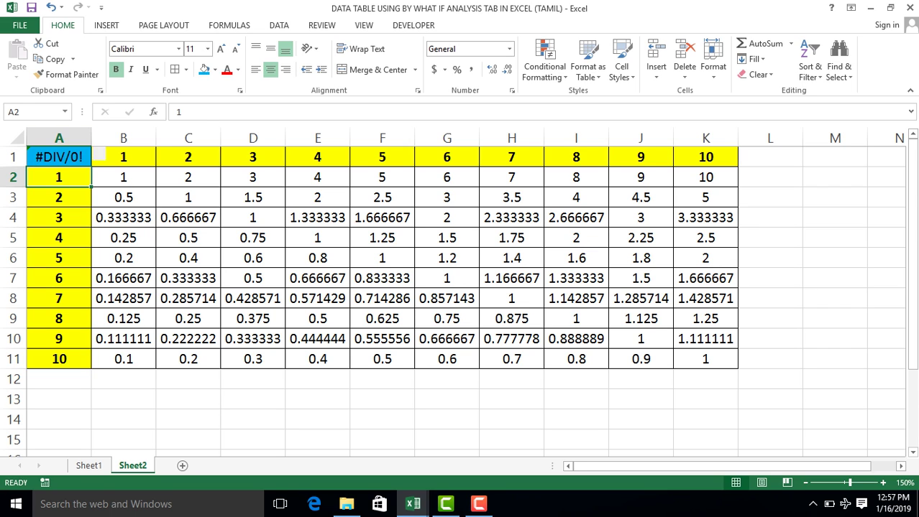
- Restore A1 to =L1*A12 and check a product in the table
click(59, 157)
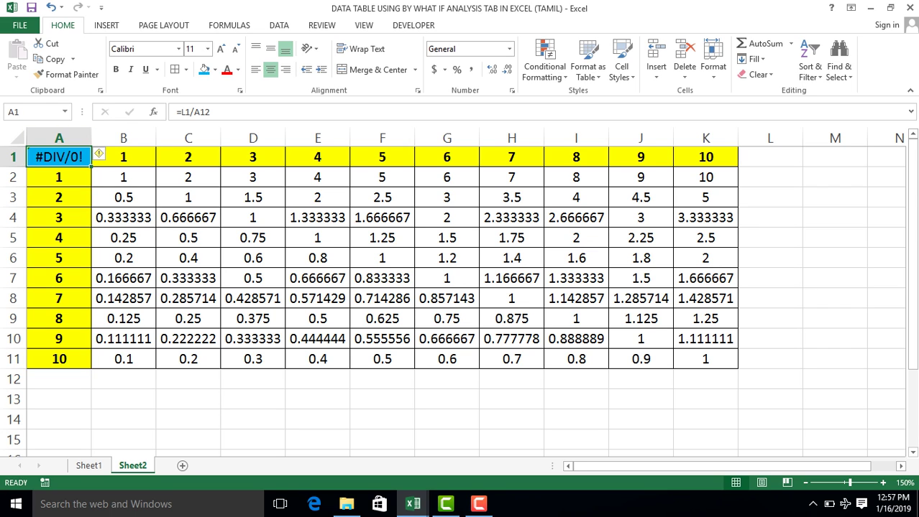
key(F2)
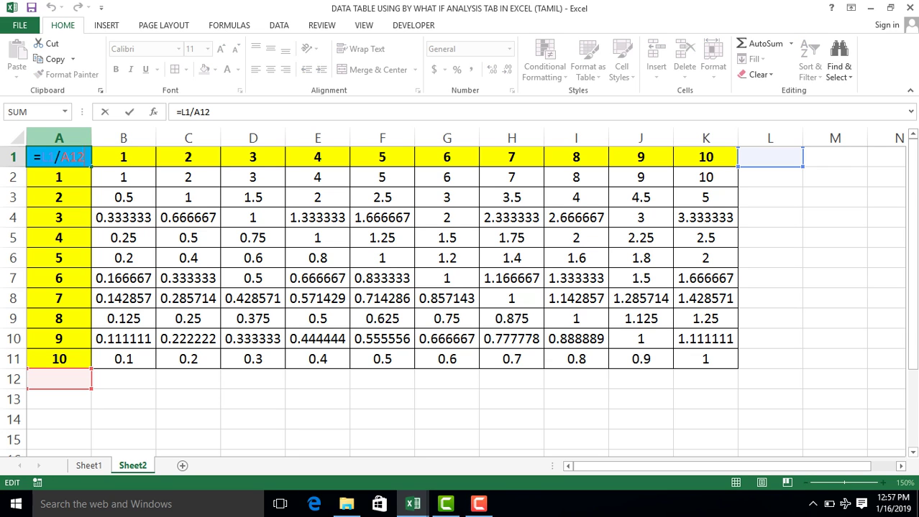
key(BackSpace)
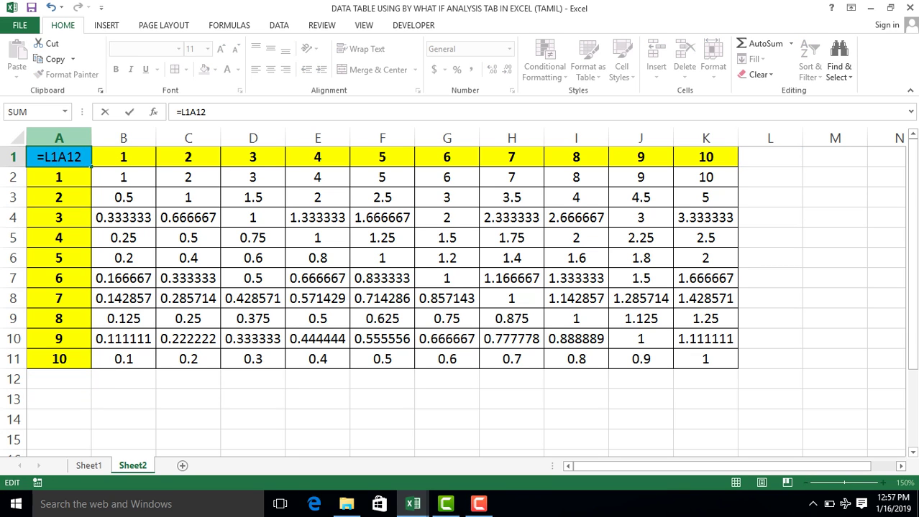
text(*)
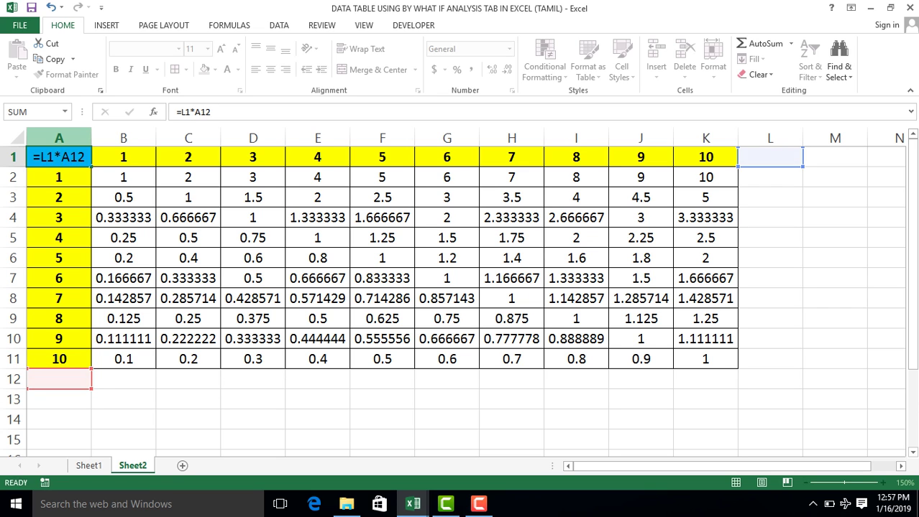
key(Return)
click(188, 217)
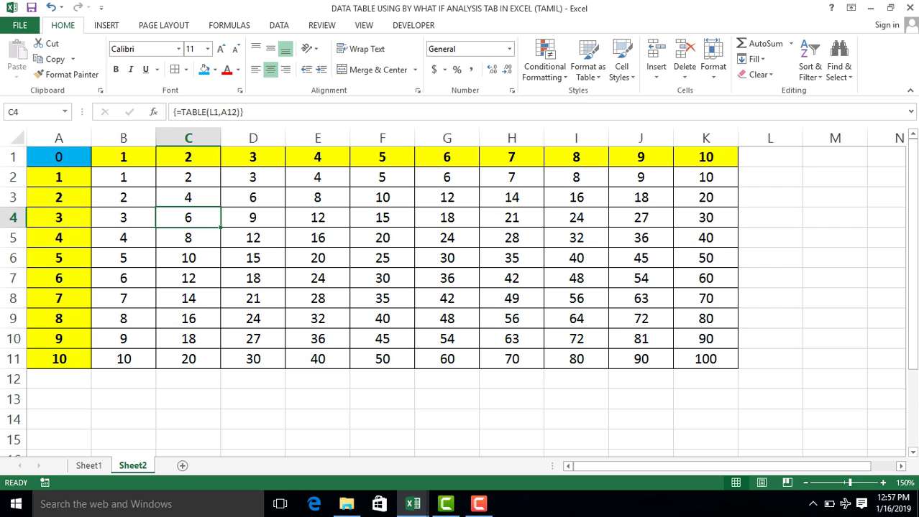
key(alt+a)
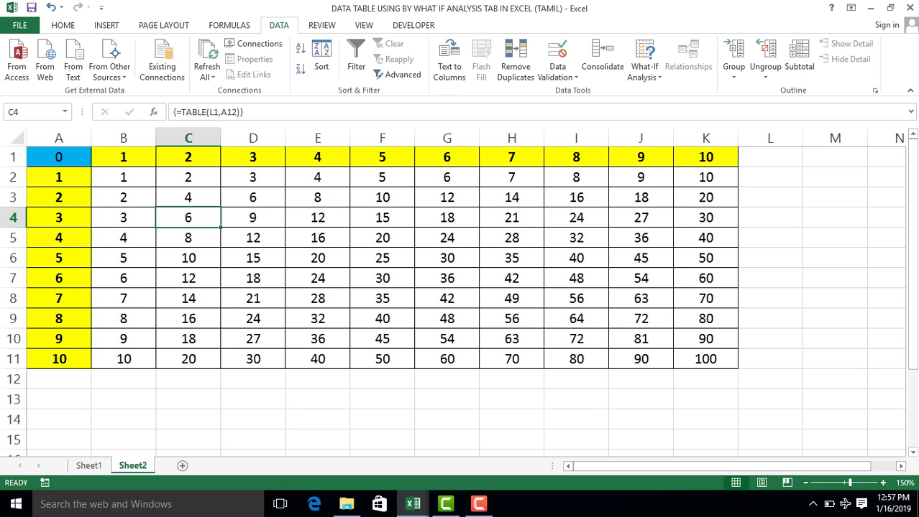
click(187, 156)
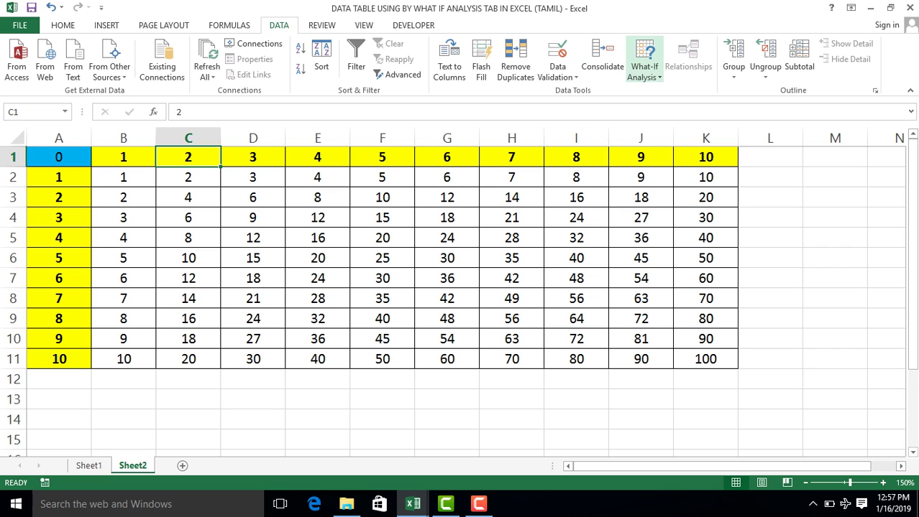
click(644, 68)
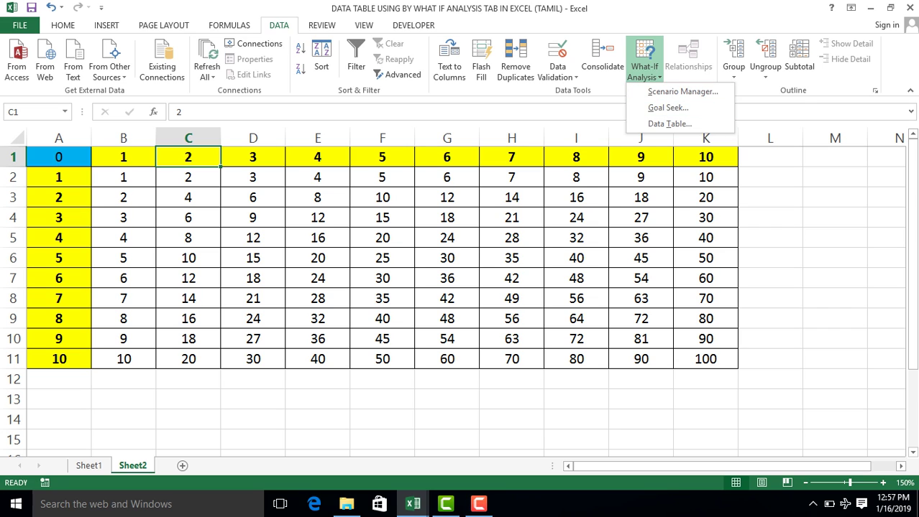
key(Escape)
click(446, 157)
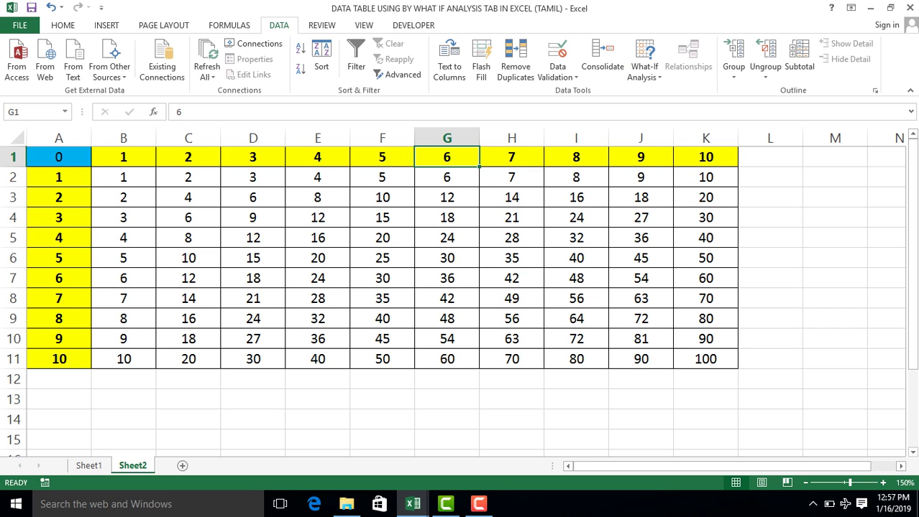